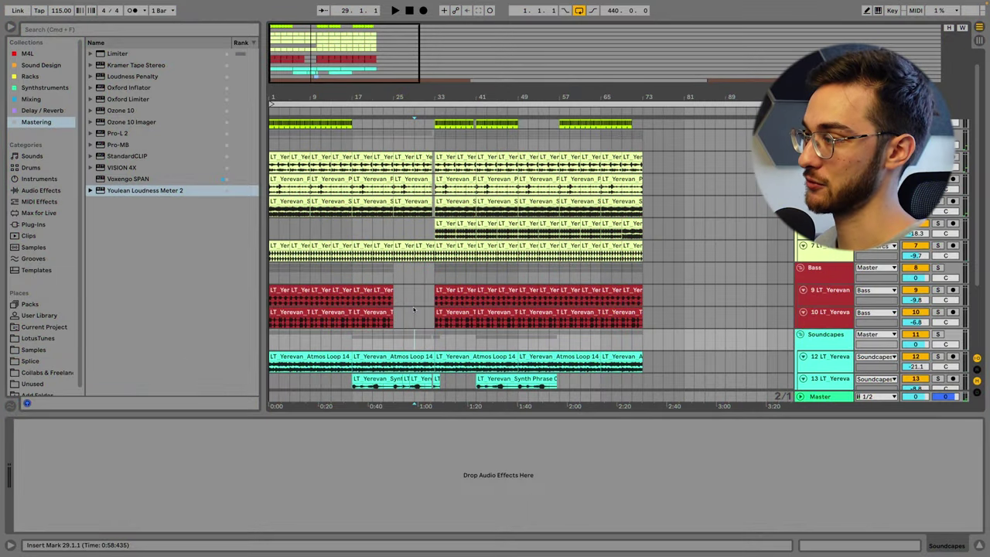
- Play the arrangement from bar 29 to hear the mix, then stop playback
key(space)
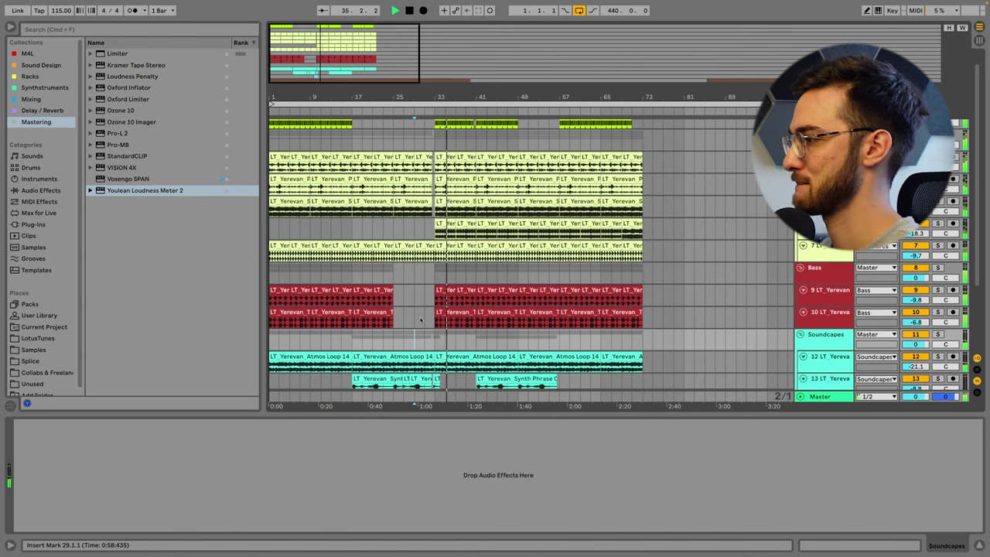
key(space)
- Select and enlarge the Reference track and play it back from bar 29
scroll(534, 332, down, 3)
click(830, 357)
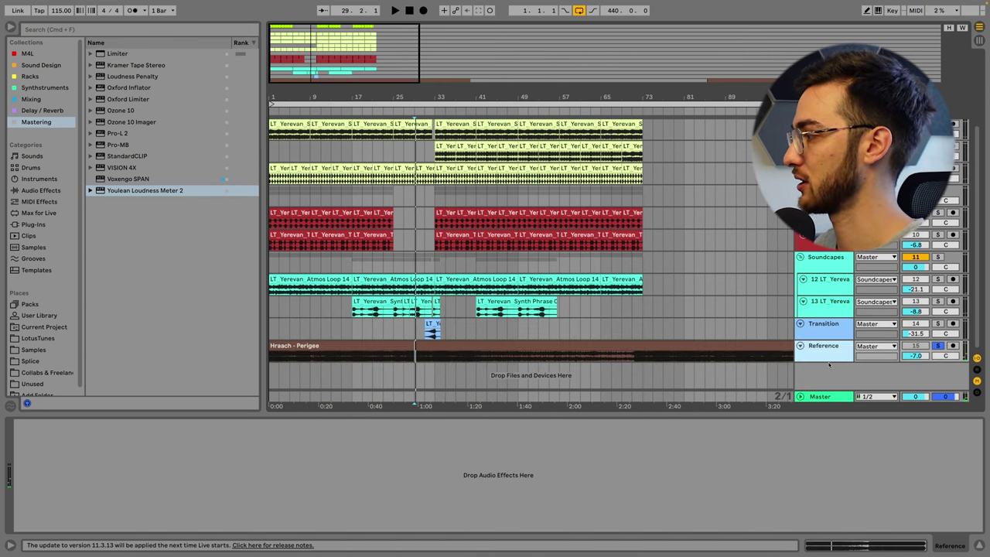
drag(830, 361, 830, 381)
scroll(538, 335, down, 1)
scroll(419, 342, up, 6)
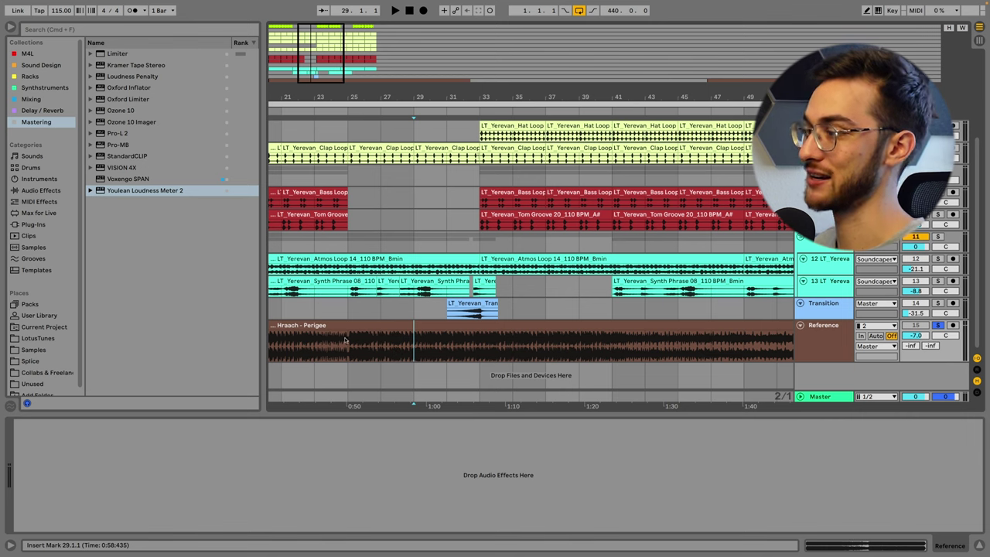
key(space)
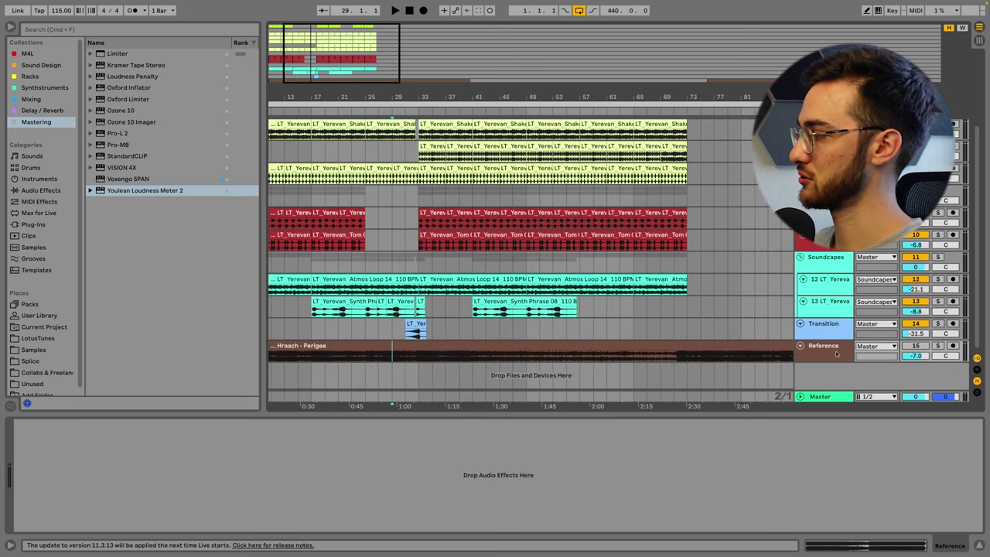
- Increase the Reference track's height and examine its waveform alongside the arrangement
drag(830, 360, 828, 380)
scroll(831, 364, down, 1)
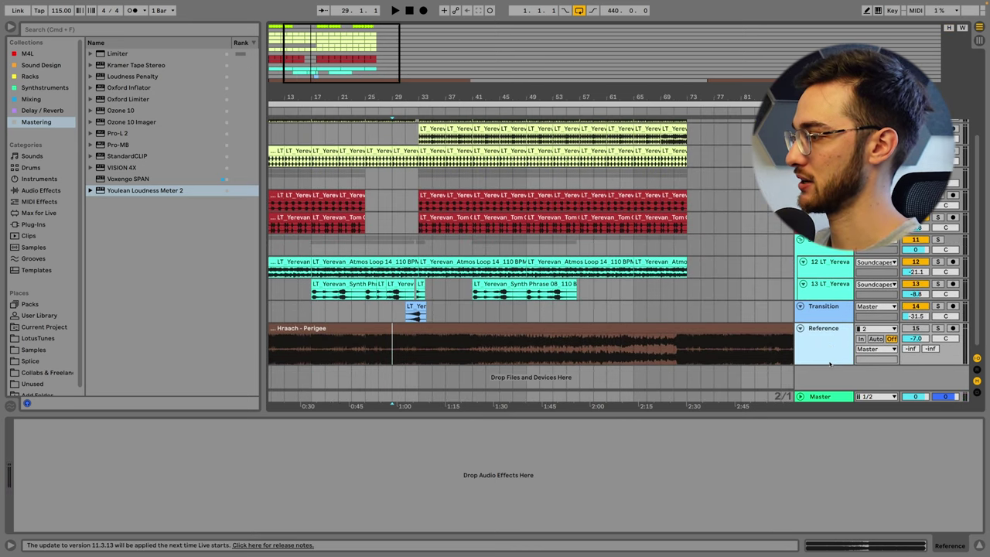
drag(385, 97, 438, 147)
drag(486, 97, 524, 92)
scroll(704, 338, up, 1)
scroll(704, 337, down, 1)
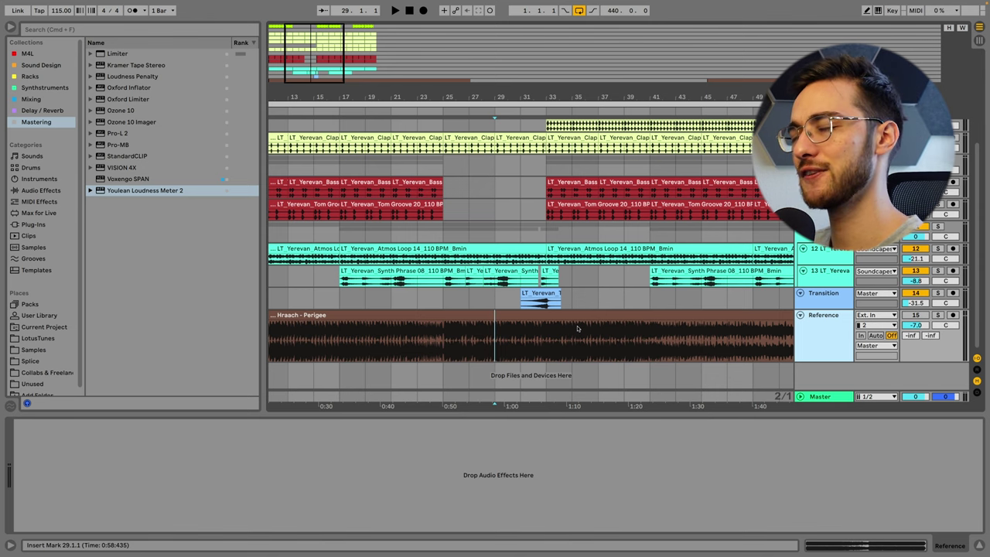
scroll(578, 329, up, 3)
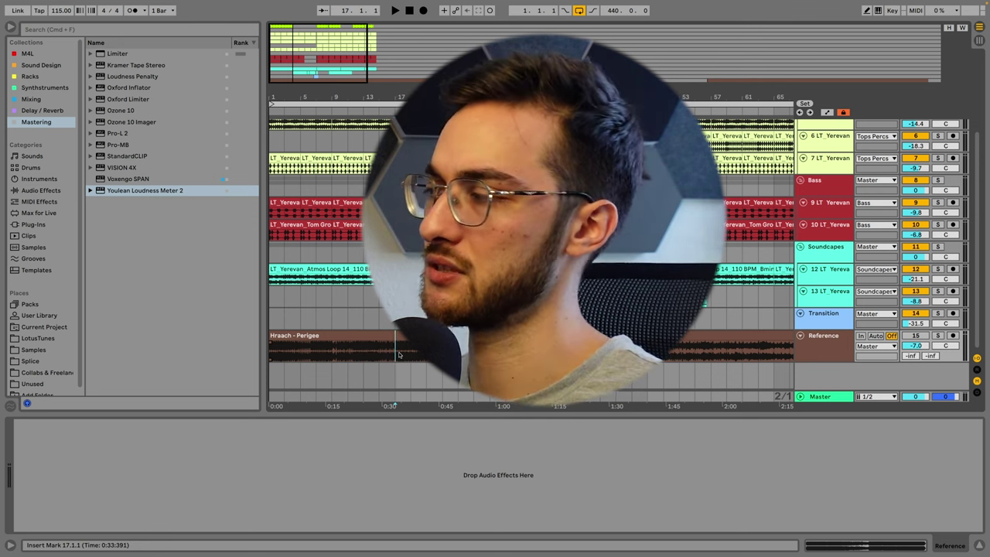
scroll(399, 344, up, 2)
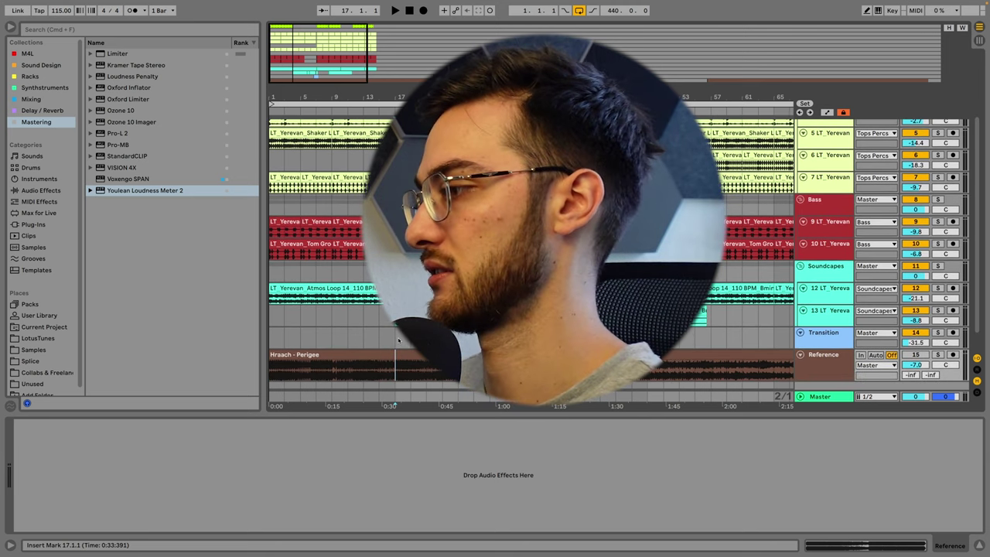
scroll(399, 341, down, 1)
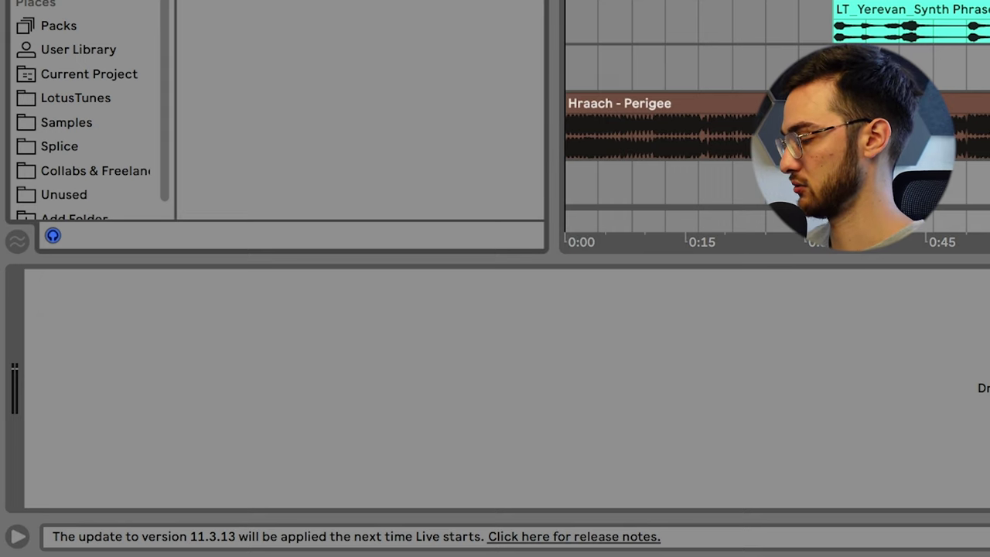
- Add Utility, Youlean Loudness Meter 2 and SPAN to the Reference track and paste the same devices onto the Master track
key(Return)
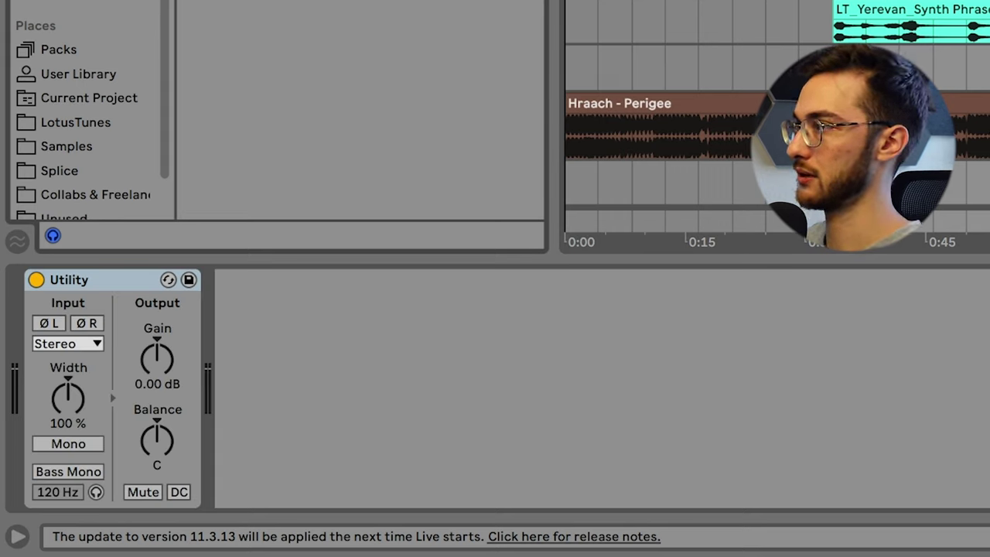
key(Return)
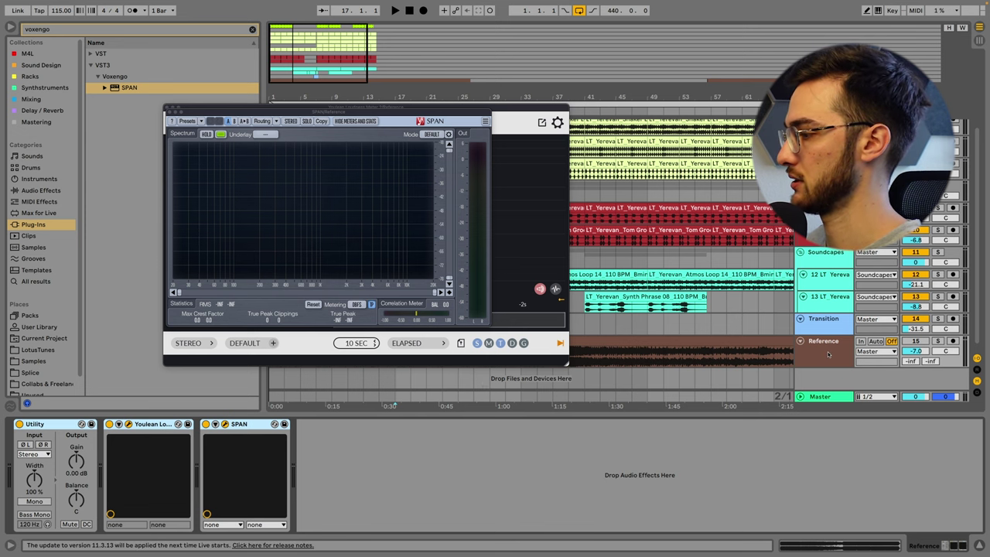
click(815, 398)
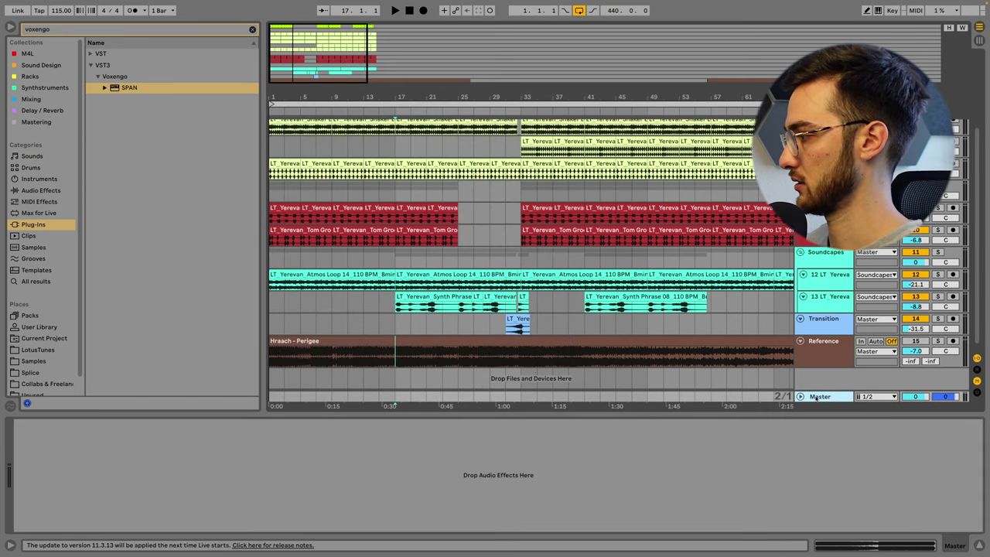
click(269, 485)
key(super+v)
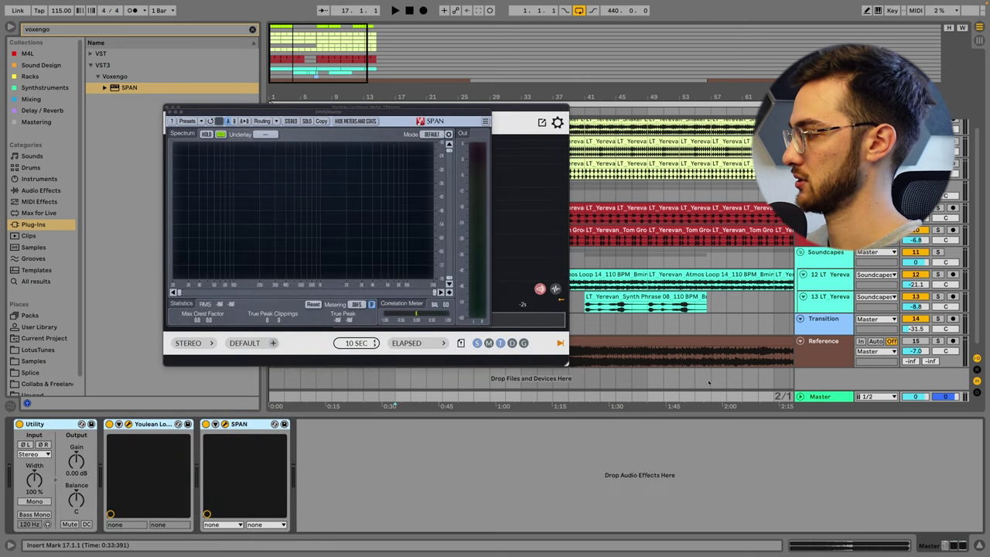
- Route the Reference track's output to Ext. Out instead of the Master
click(832, 354)
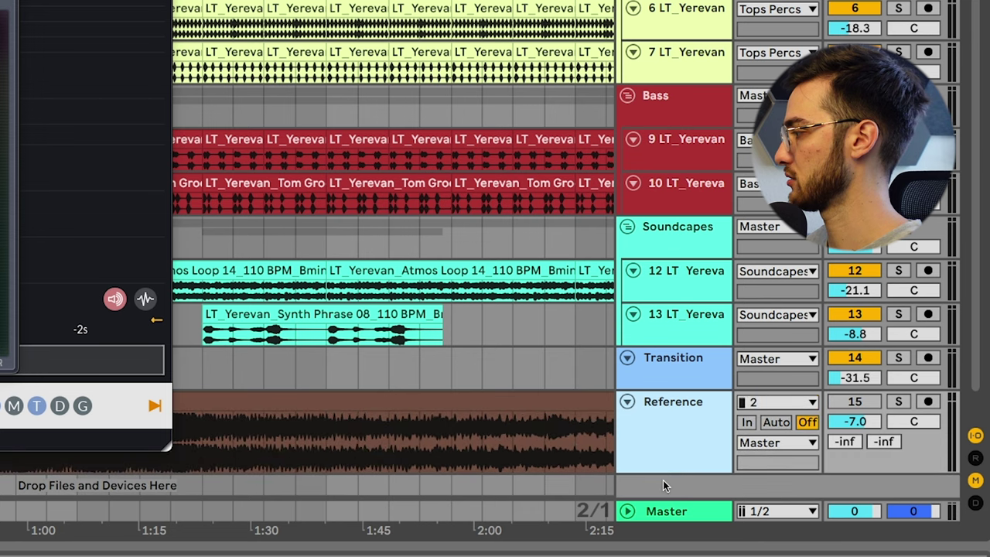
scroll(813, 363, down, 1)
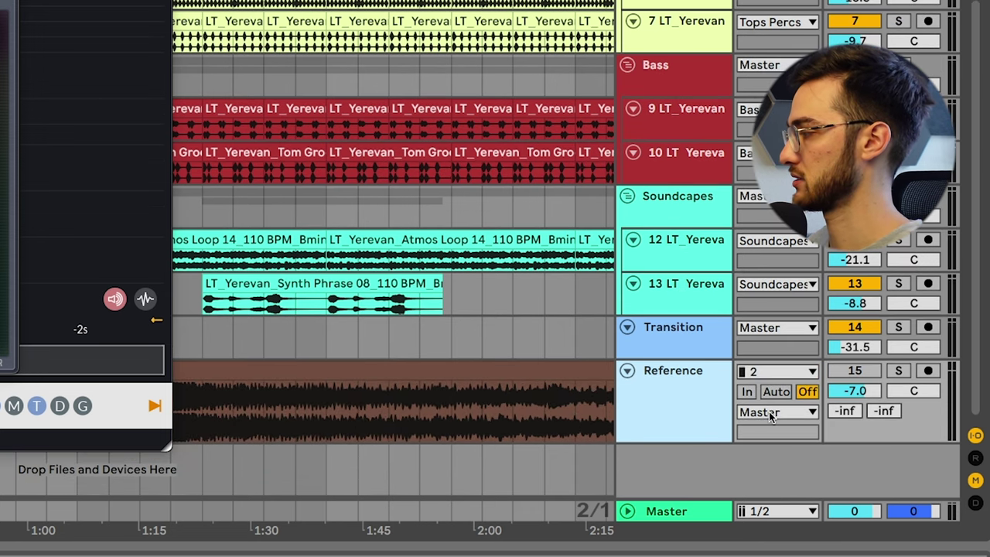
click(770, 412)
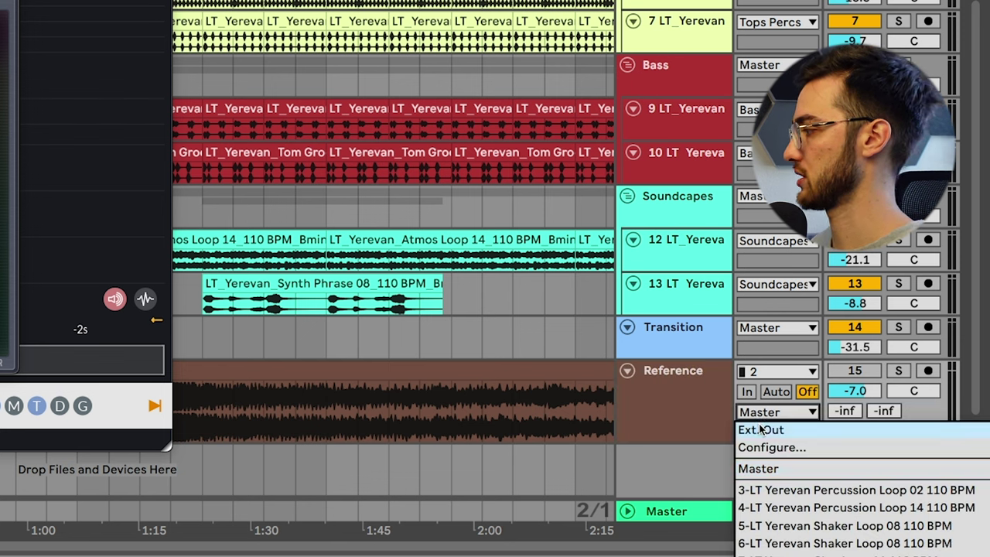
click(757, 426)
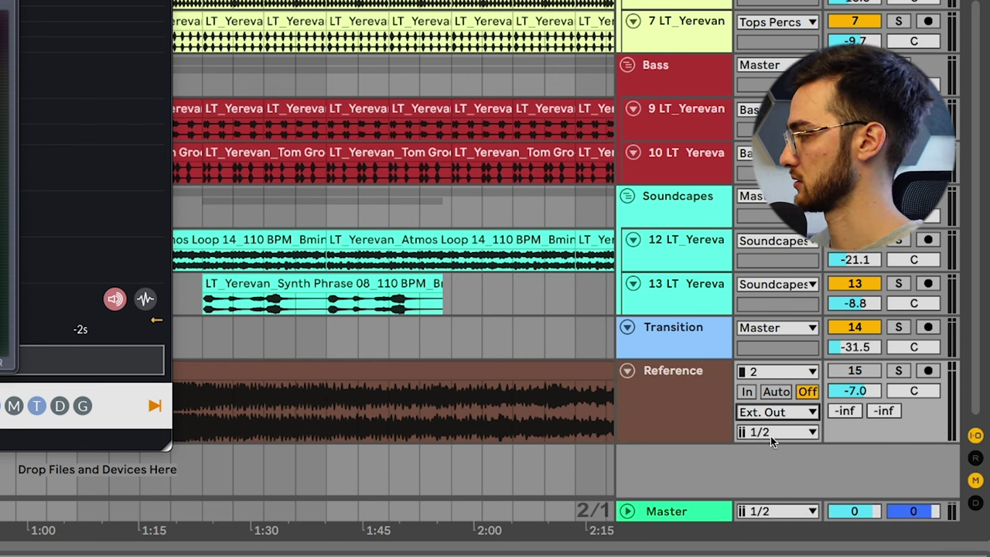
click(686, 392)
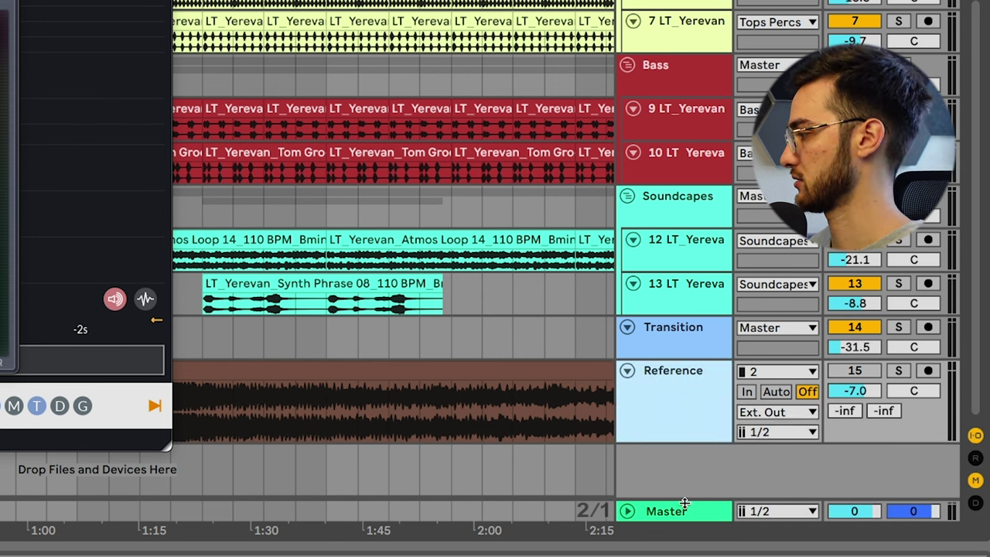
click(684, 510)
click(678, 407)
click(684, 511)
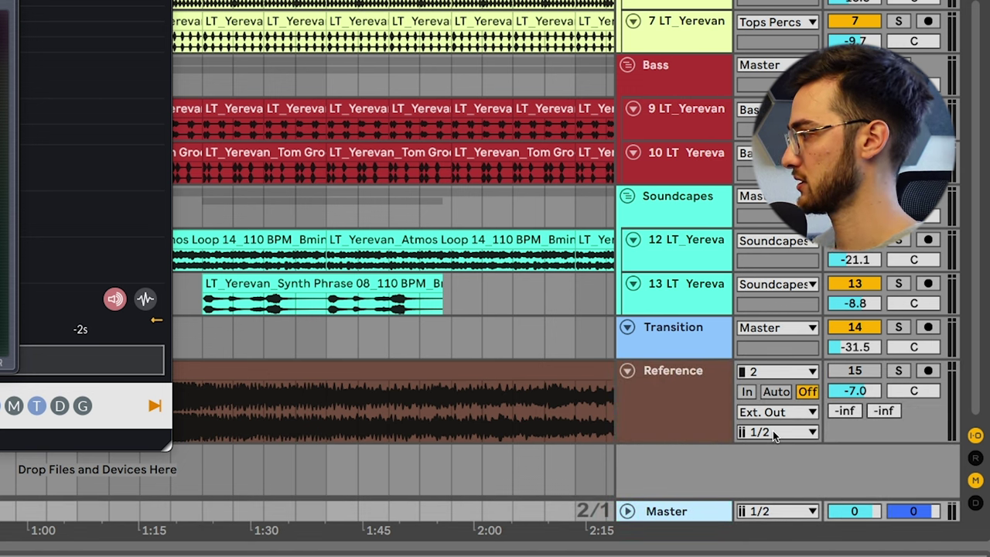
click(638, 404)
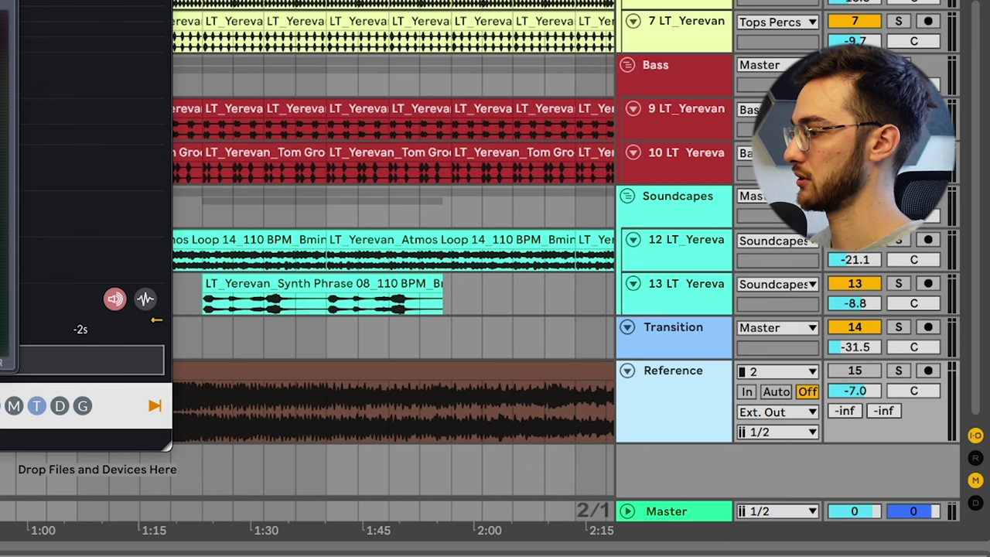
- Hide the plug-in windows and test the Reference track's solo by switching it on and off
key(alt+super+p)
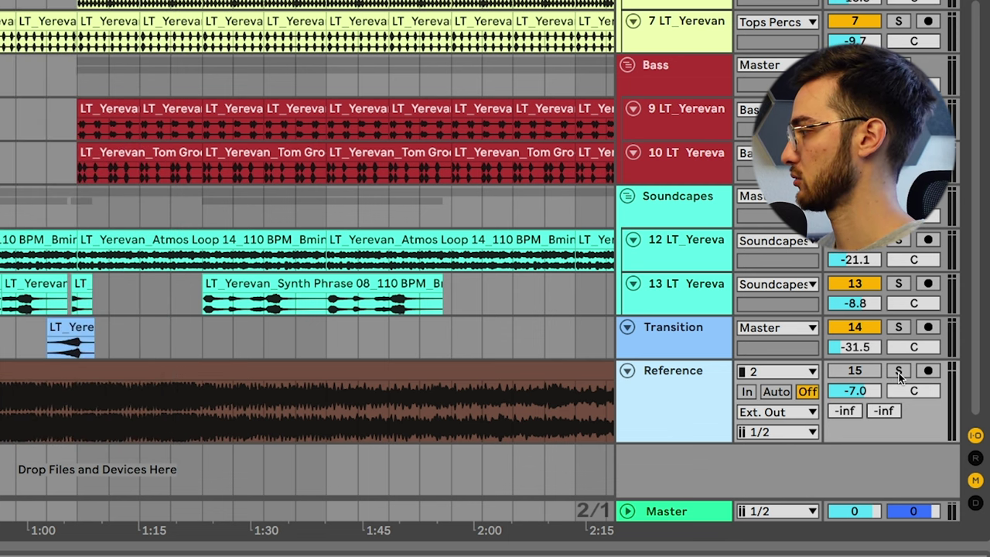
click(899, 373)
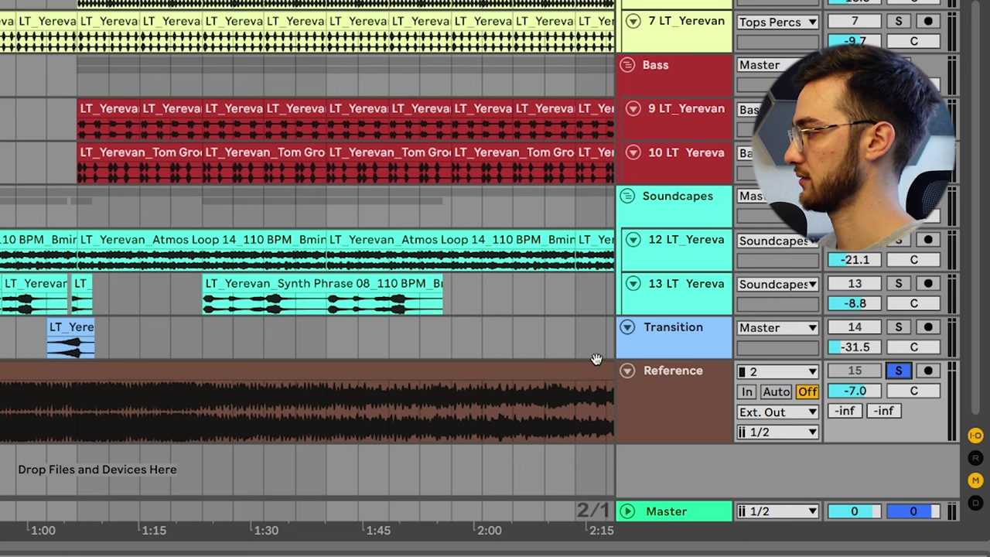
click(899, 371)
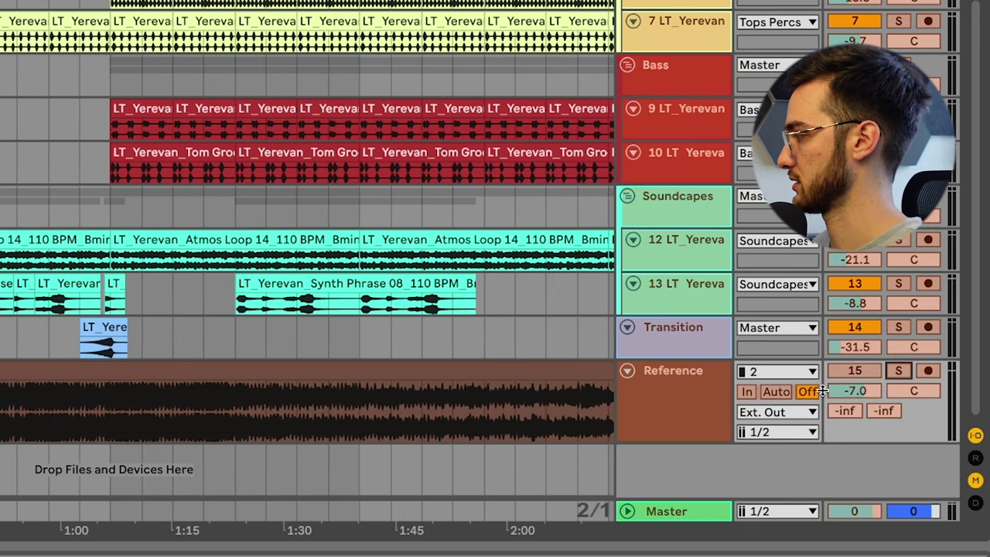
- Use Edit Key Map on the Reference track's Solo switch
right_click(901, 372)
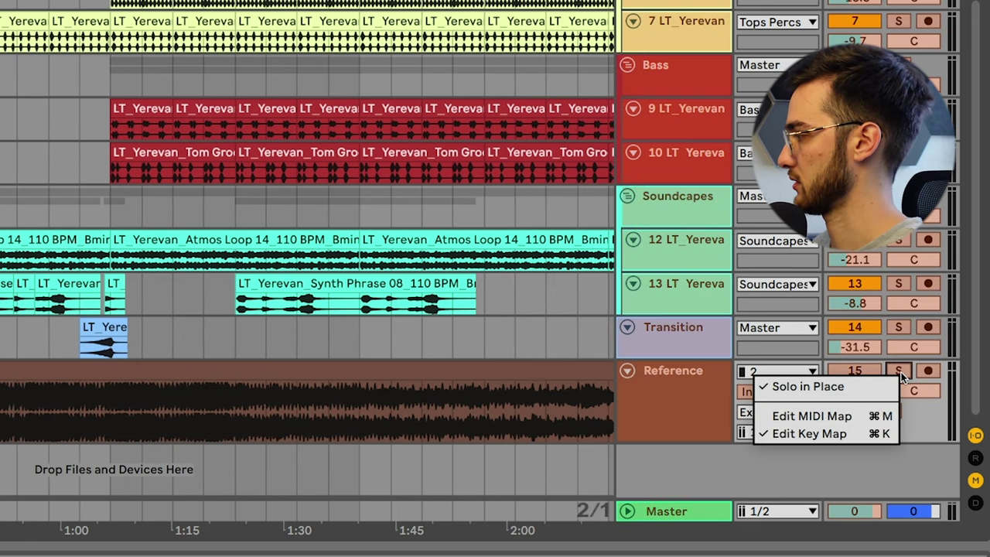
click(830, 436)
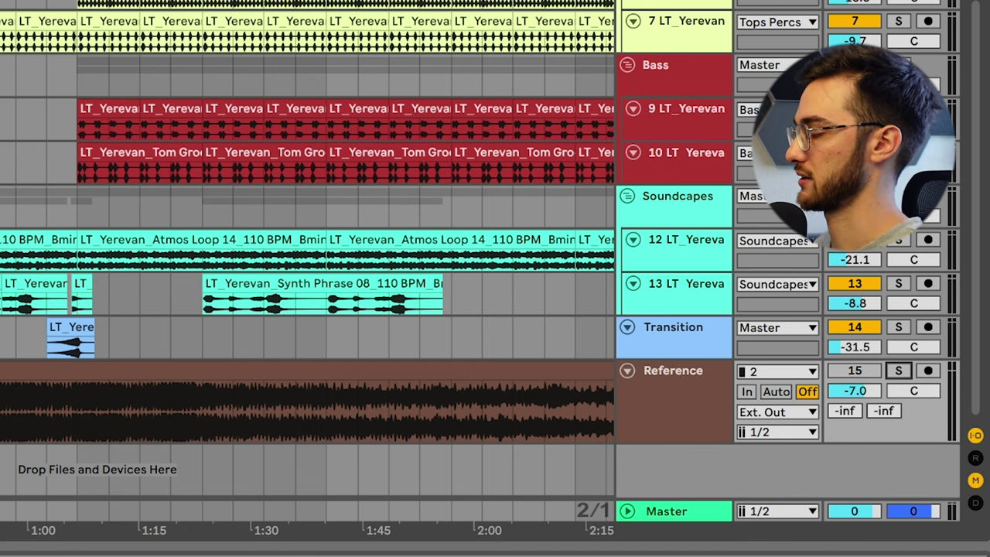
- Play the arrangement and repeatedly toggle the Reference track's solo to compare the mix with the reference
key(space)
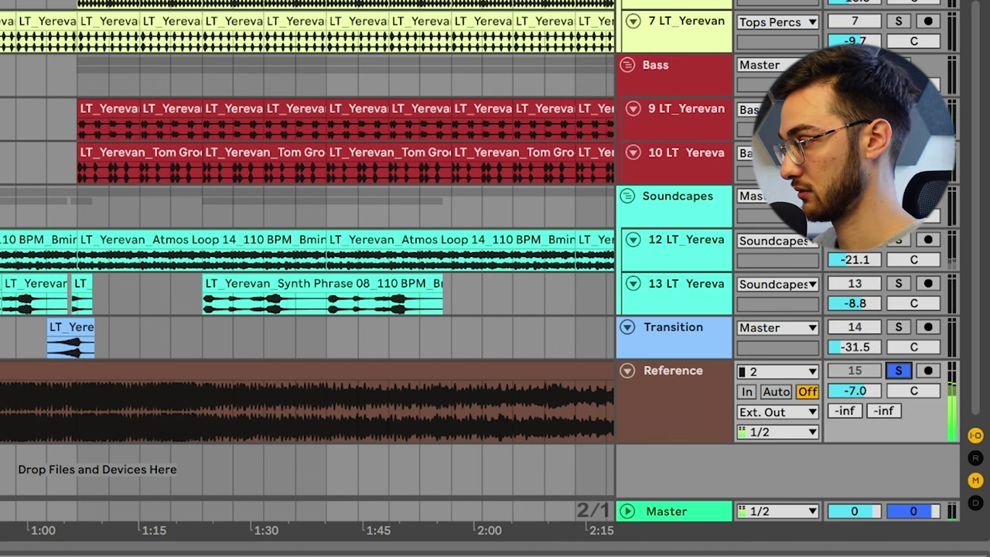
key(s)
key(s)
key(s)
click(899, 371)
click(898, 370)
click(898, 371)
key(space)
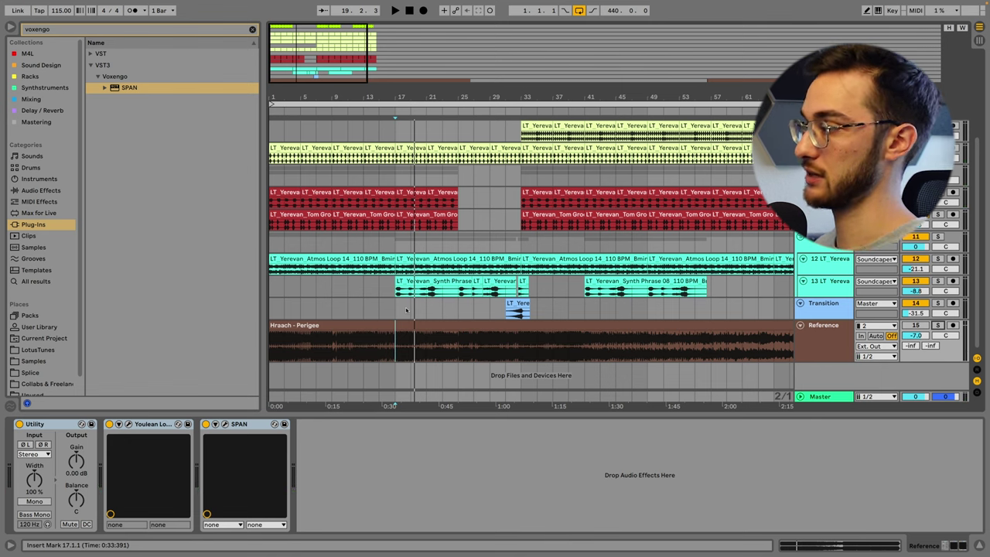
key(space)
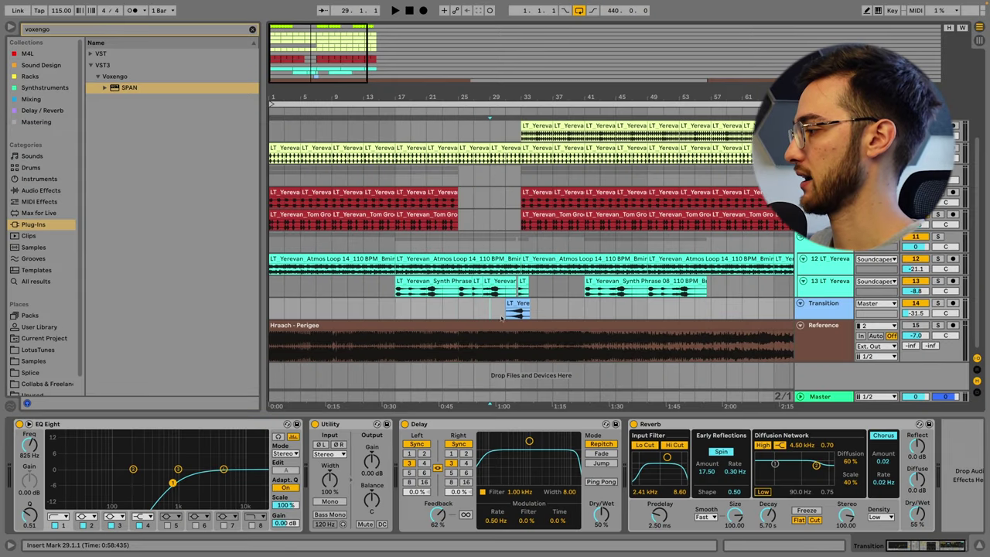
- Mark out bars 29 to 39 on the Transition track and return the insert marker to bar 29
drag(490, 311, 566, 312)
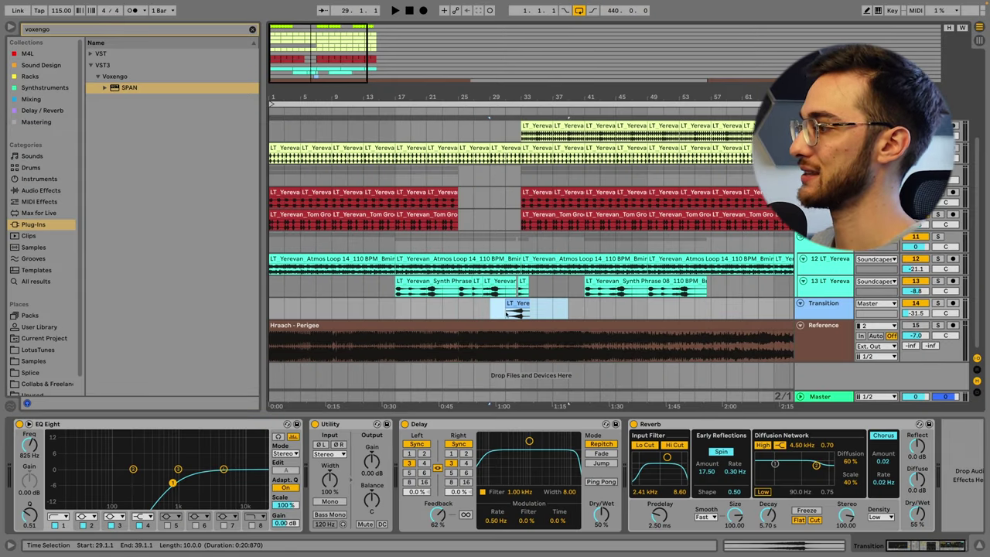
click(491, 310)
drag(491, 310, 566, 313)
click(491, 310)
- Clear the Master track's Youlean Loudness Meter 2 and play the mix from bar 29 to measure its loudness
click(826, 394)
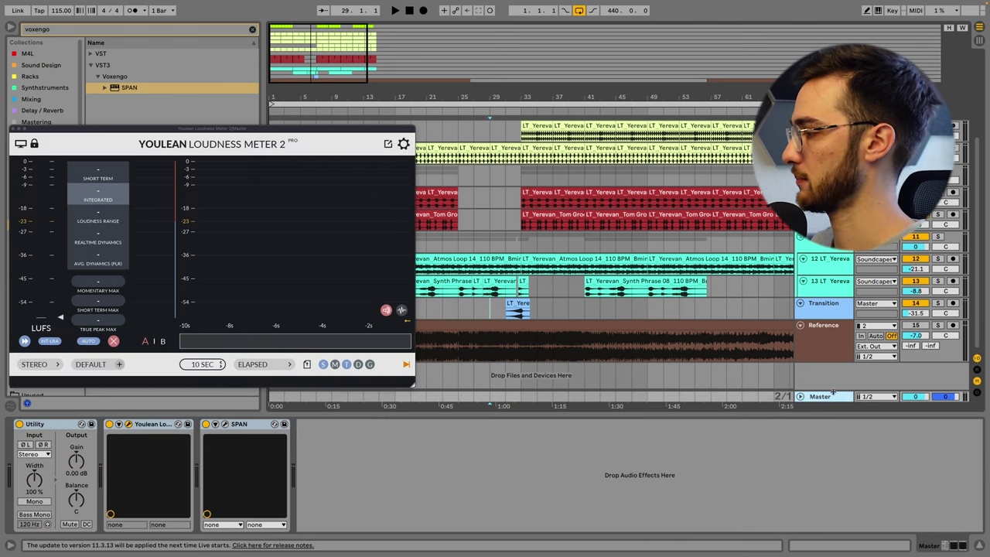
drag(106, 133, 109, 122)
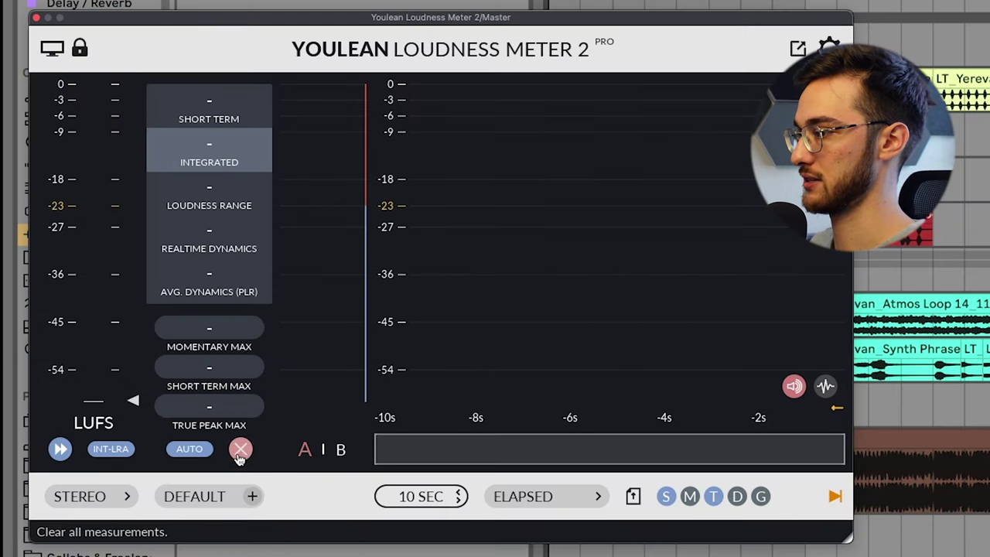
click(240, 451)
key(space)
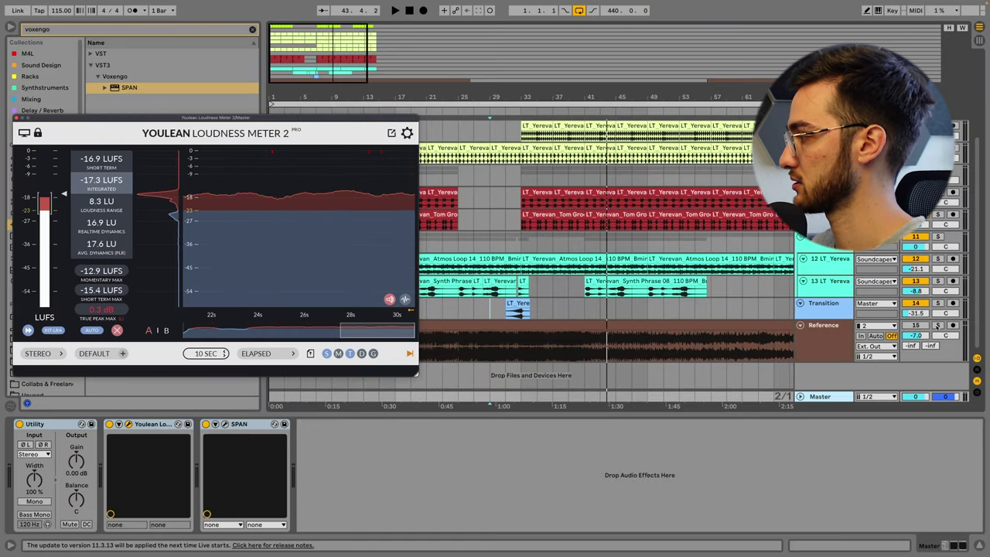
- Solo the Reference track to measure its loudness, adjust its volume during playback, and clear its Youlean meter's measurements
click(937, 325)
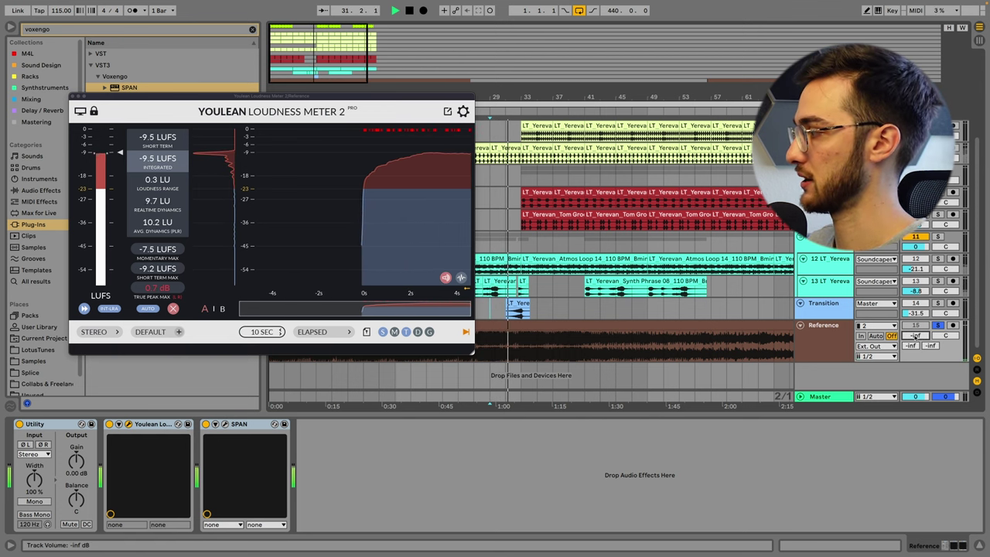
mouse_move(915, 335)
mouse_down()
mouse_move(915, 286)
mouse_move(915, 336)
mouse_up()
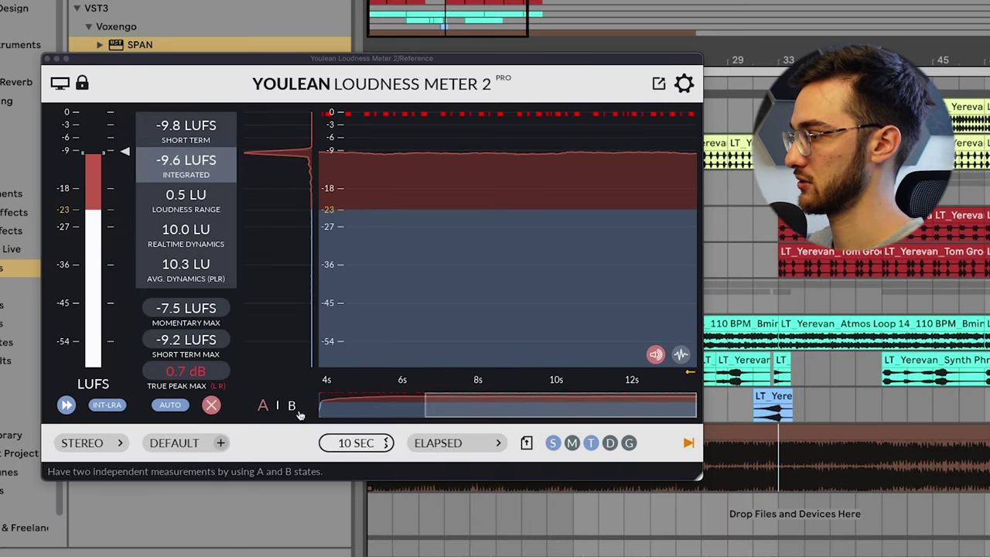
click(211, 404)
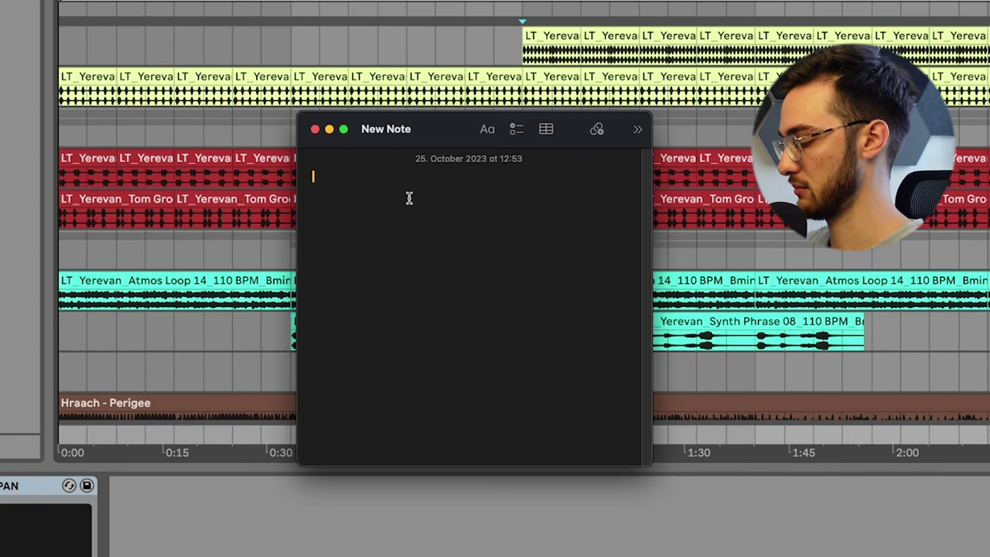
- Write a note with the lines "Reference = -9.8db LUFS" and "Our Track = -17db LUFS"
text(Reference = -9.8db LUFS)
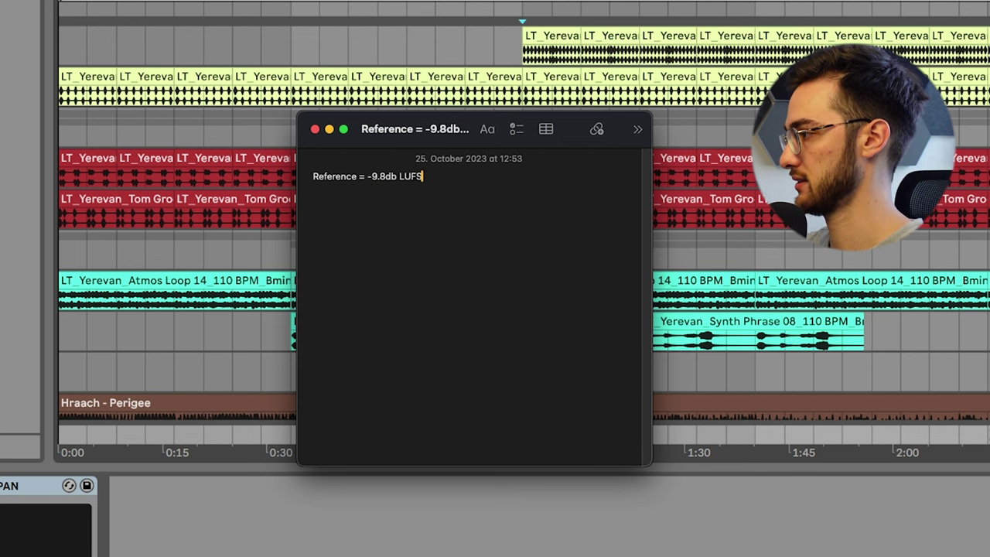
key(Return)
text(Our Track = -17db LUFS)
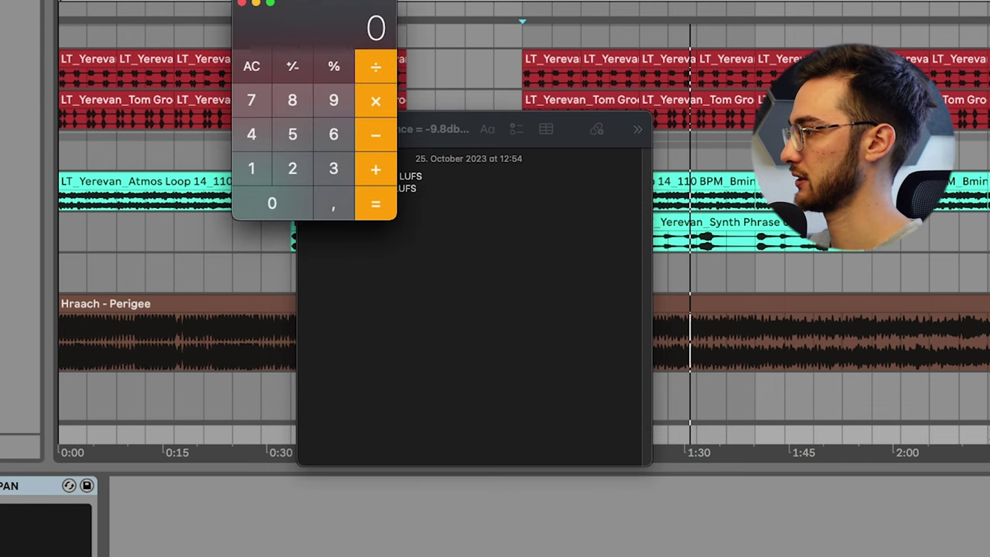
- Calculate 17 minus 9,8 in the Calculator and start a new paragraph below the loudness values in the note
drag(327, 6, 124, 43)
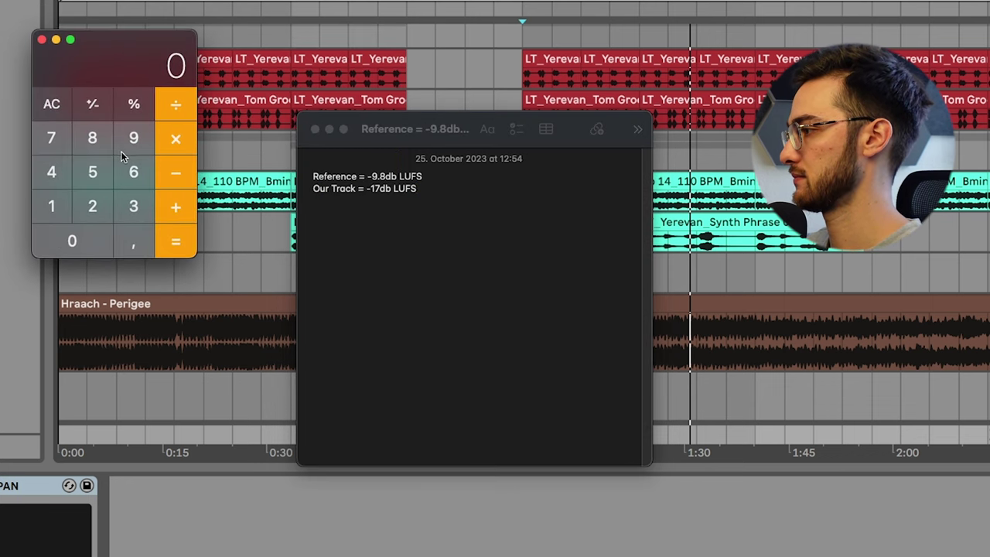
text(17)
click(172, 173)
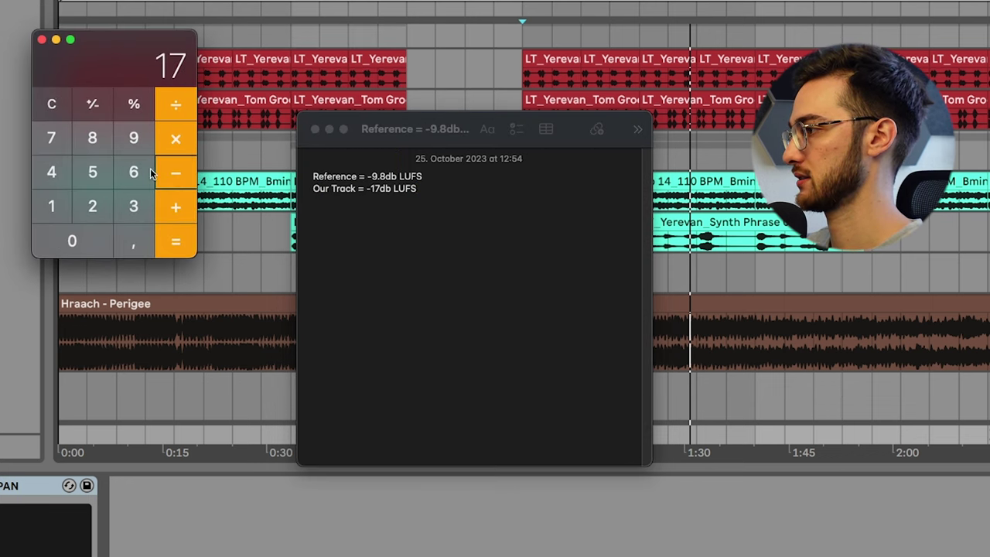
text(9,8)
key(Return)
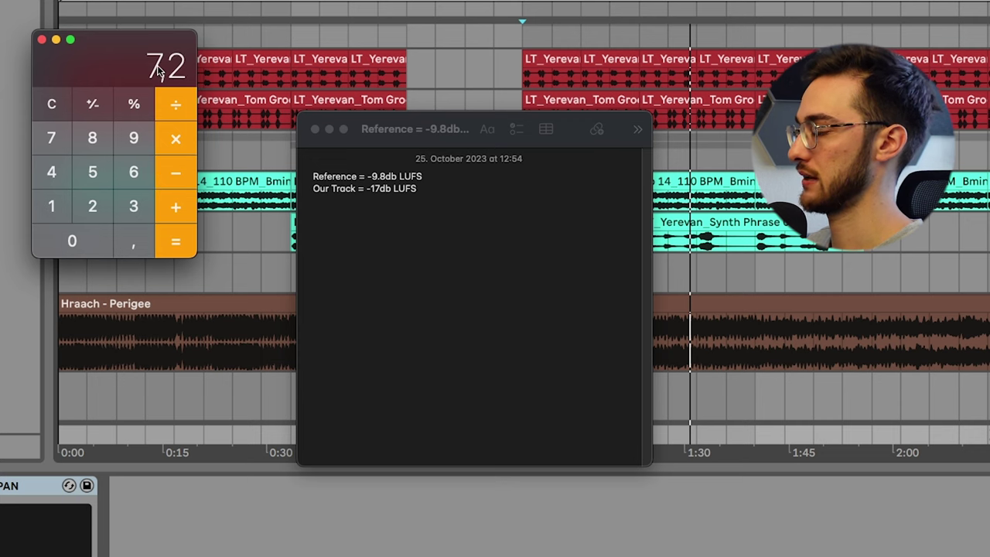
click(444, 177)
key(Return)
key(Return)
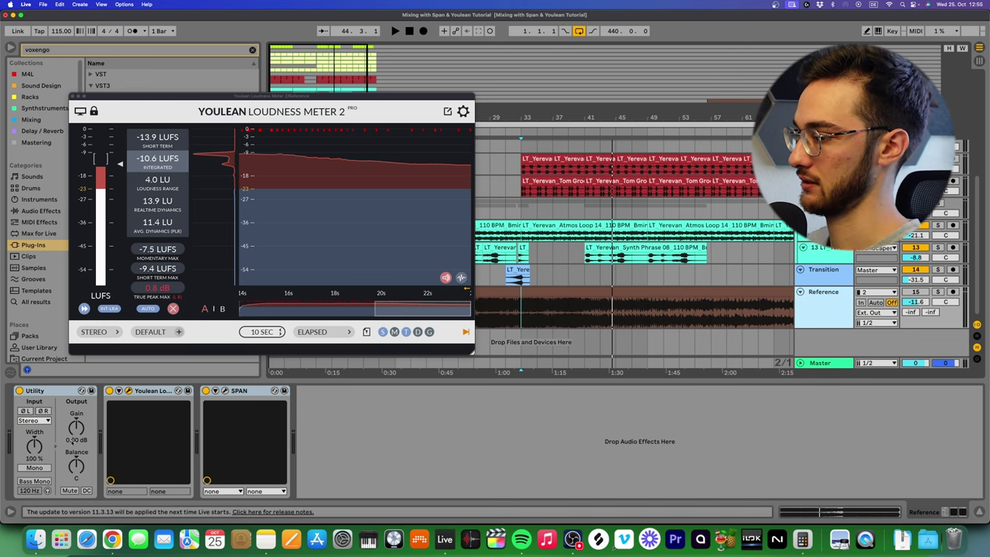
- Set the Reference track's Utility gain to -7.2 dB, then clear its Youlean meter and play to remeasure the loudness
click(76, 439)
text(-)
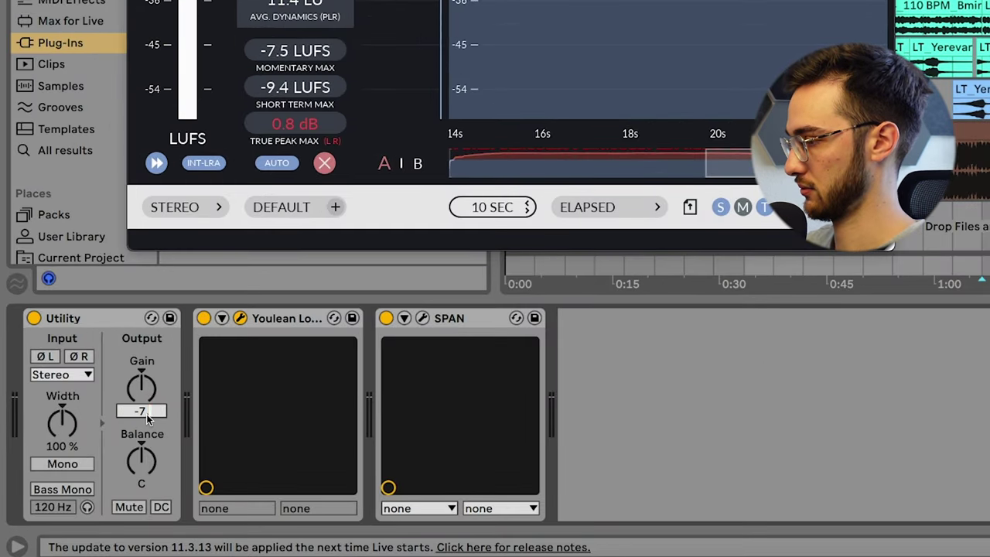
text(7.2)
key(Return)
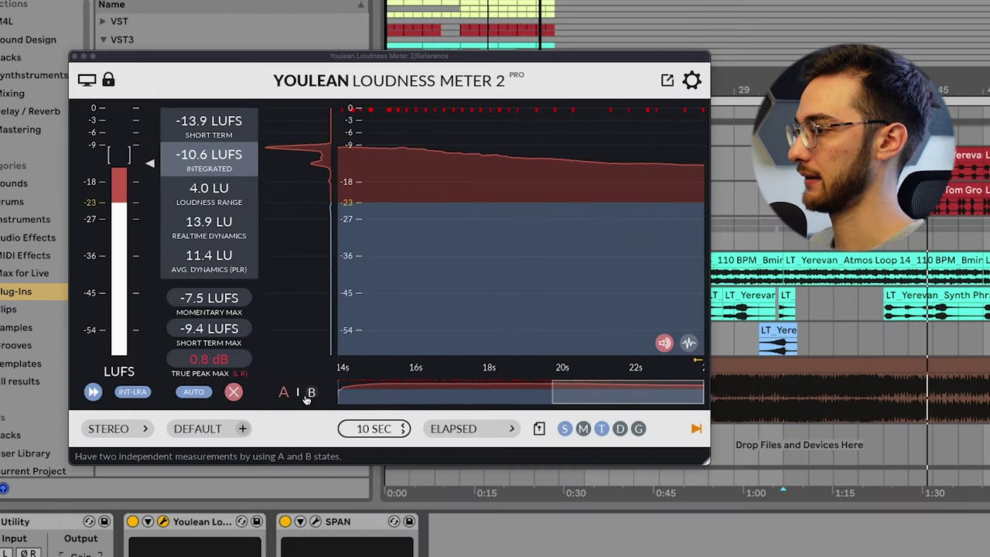
click(233, 391)
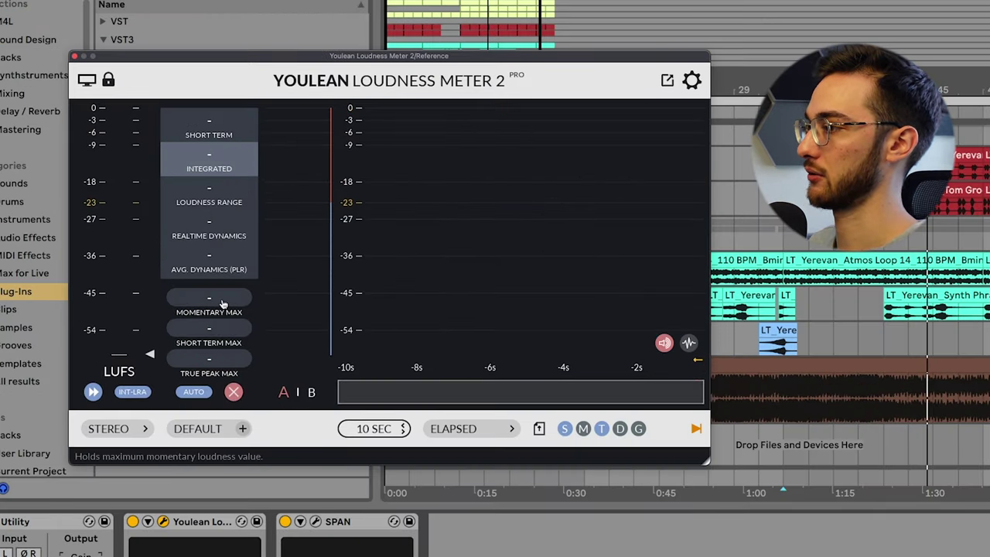
key(space)
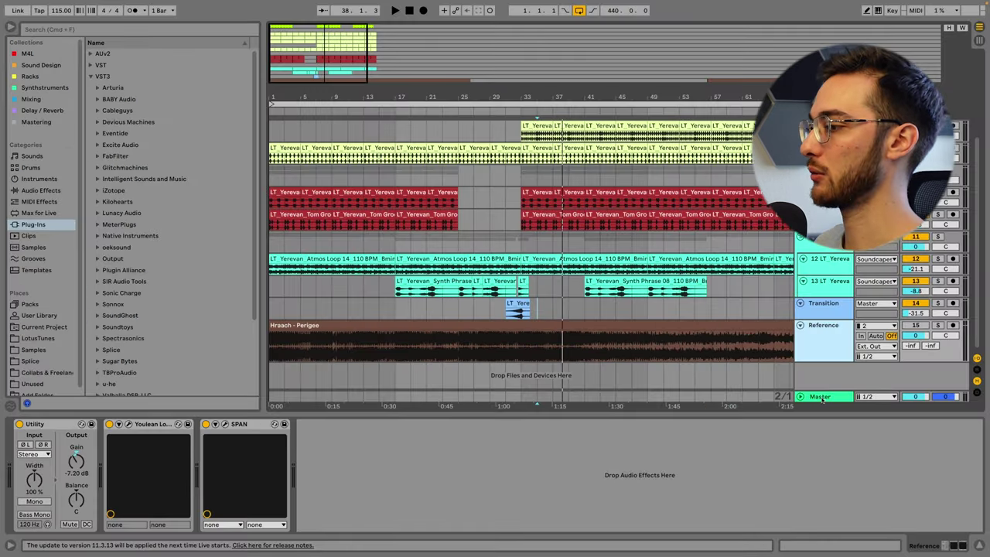
- Replace the Master track's SPAN device with the Voxengo SPAN version that offers a sidechain input, and adjust its plug-in window
click(265, 440)
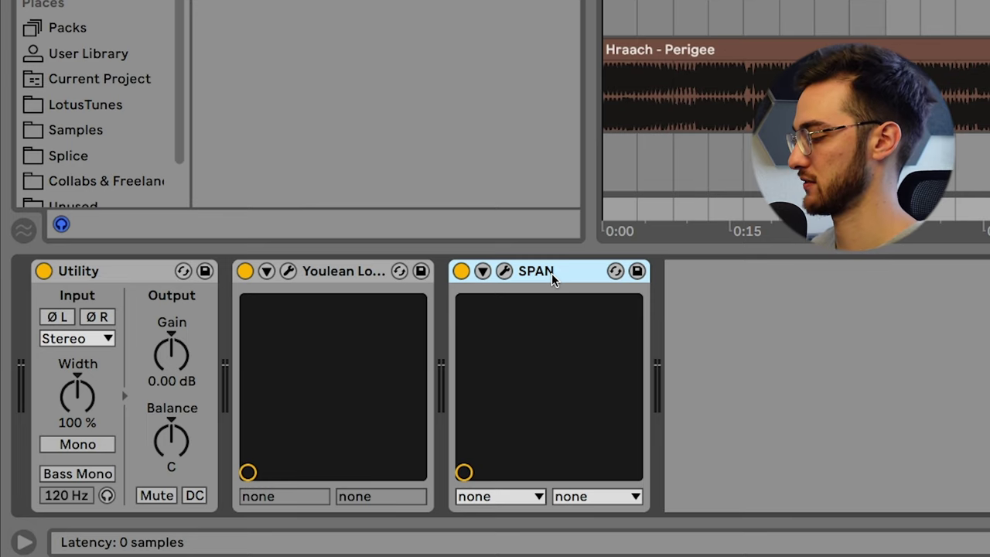
key(Delete)
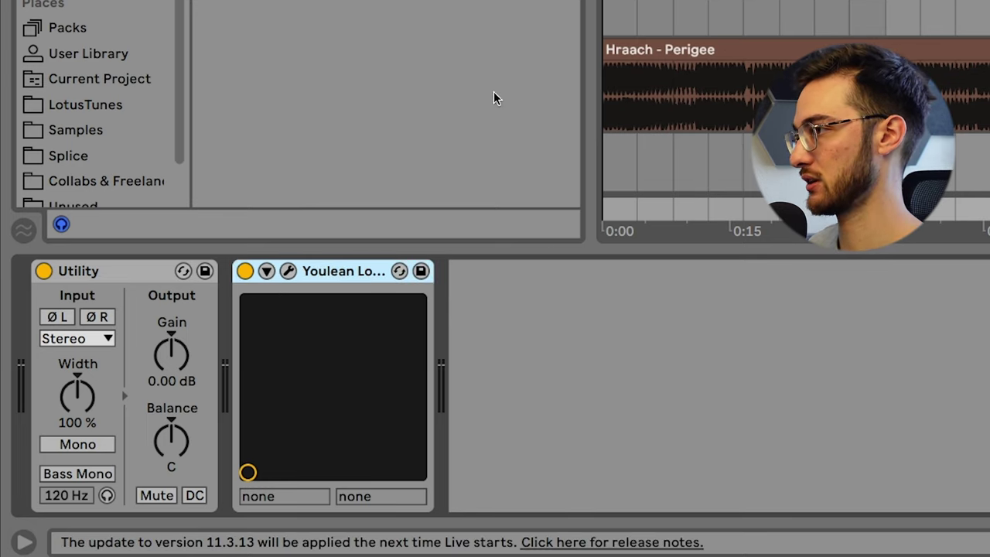
key(ctrl+z)
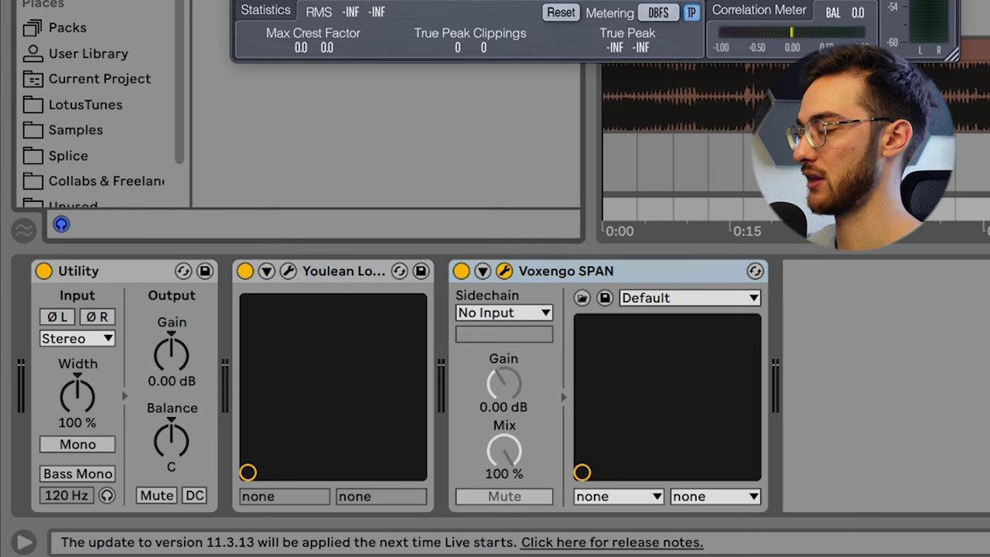
drag(957, 61, 959, 113)
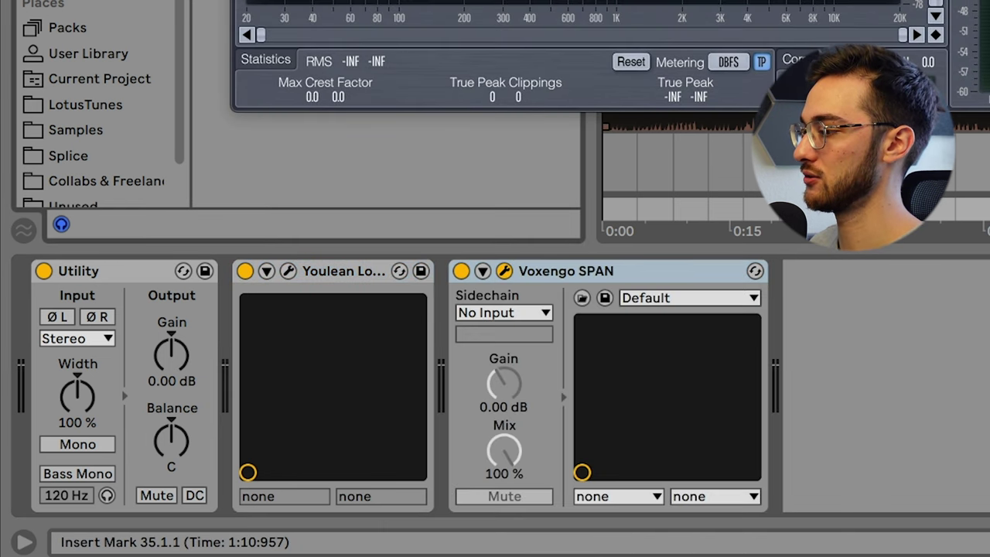
- Feed the Reference track's Post FX signal into the sidechain of the Master's Voxengo SPAN and play the arrangement
click(618, 269)
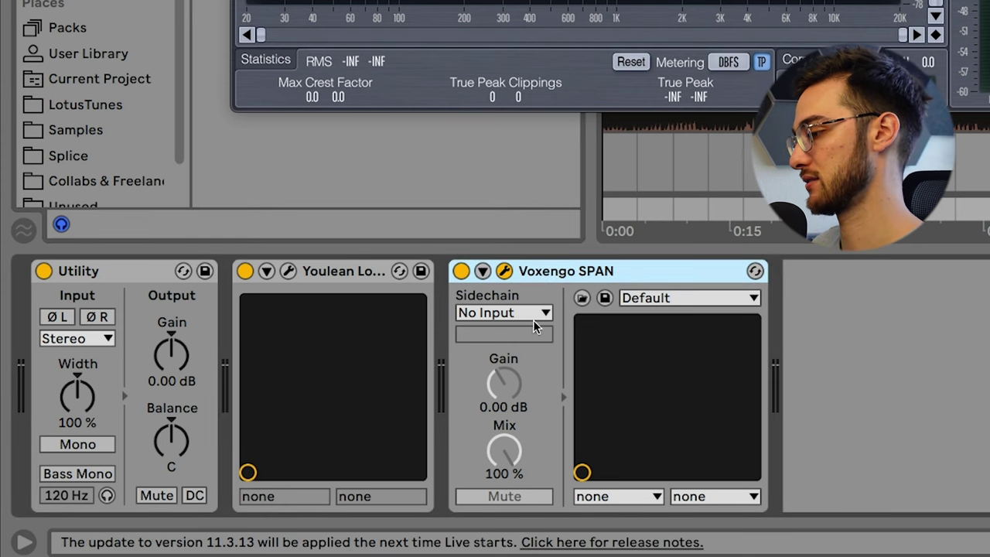
click(489, 313)
click(507, 209)
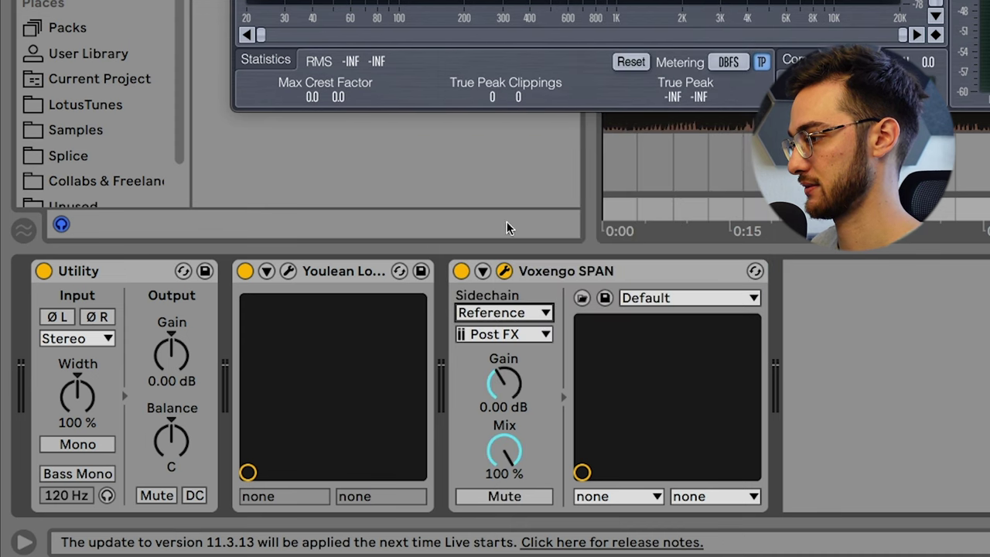
click(502, 336)
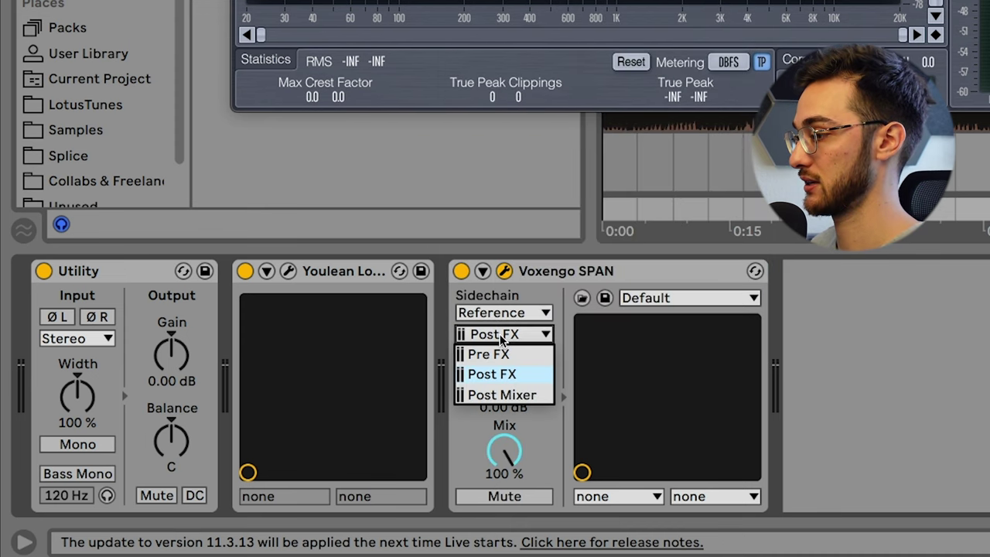
click(497, 375)
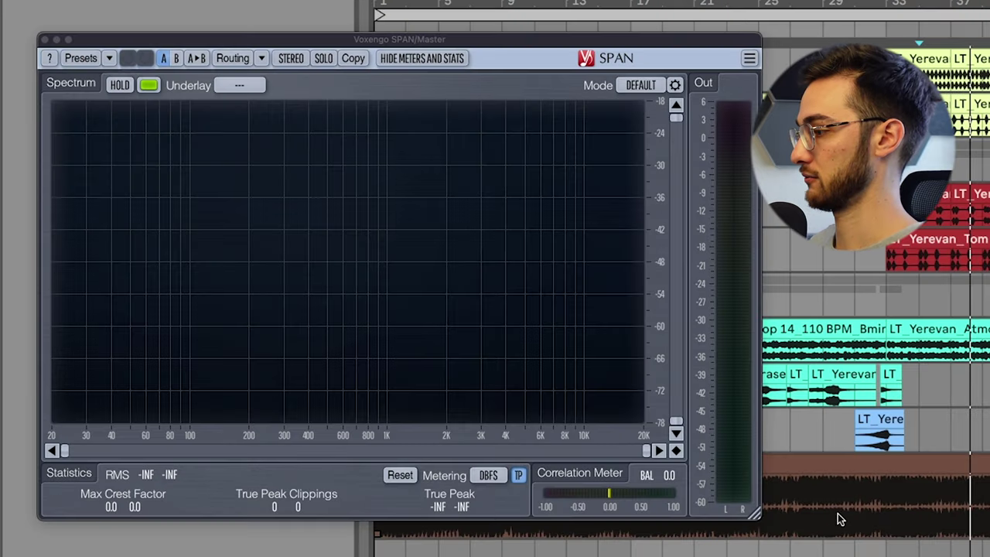
key(space)
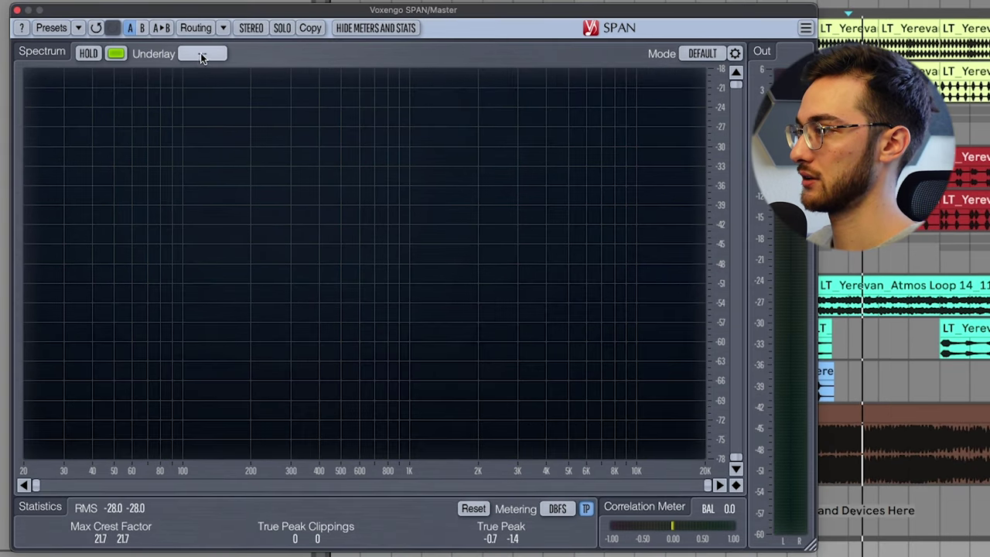
- Set SPAN's spectrum underlay to G-3 and open its channel routing settings
click(202, 54)
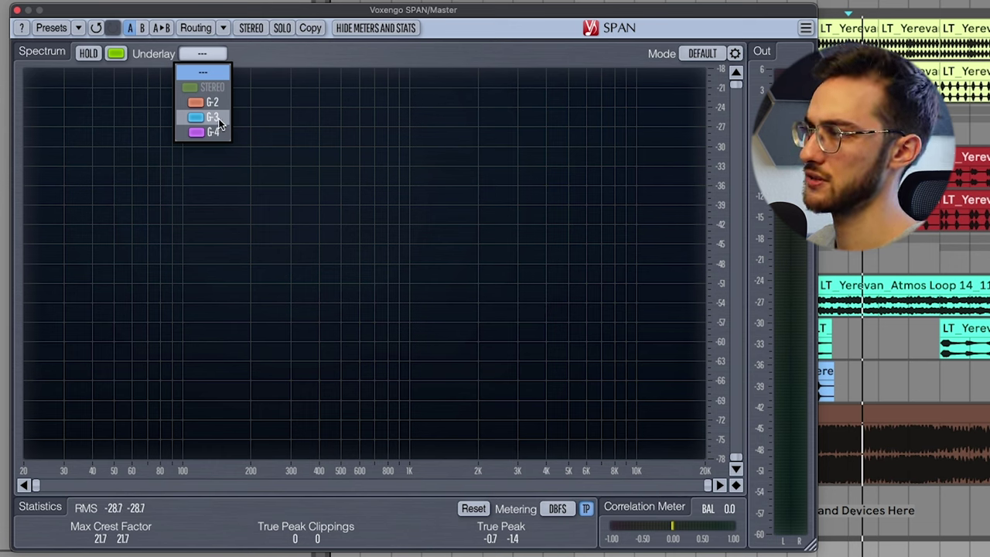
click(218, 117)
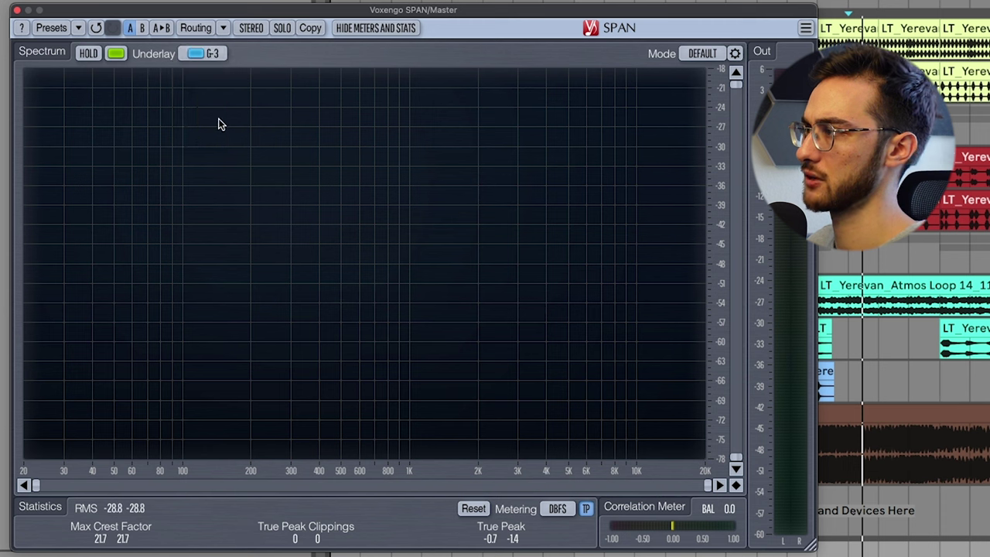
click(197, 28)
click(318, 273)
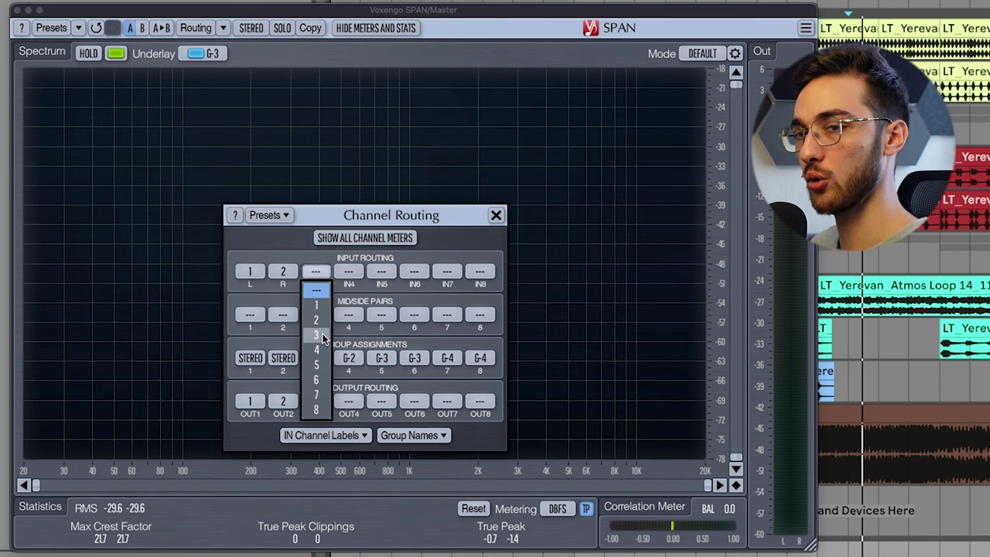
click(323, 333)
click(349, 272)
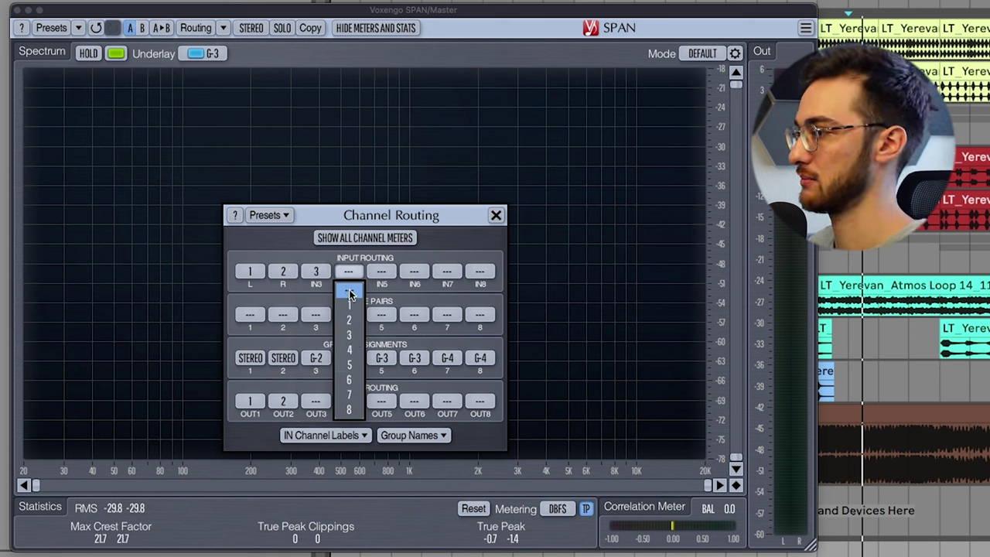
click(352, 333)
click(316, 273)
click(318, 291)
click(349, 272)
click(349, 291)
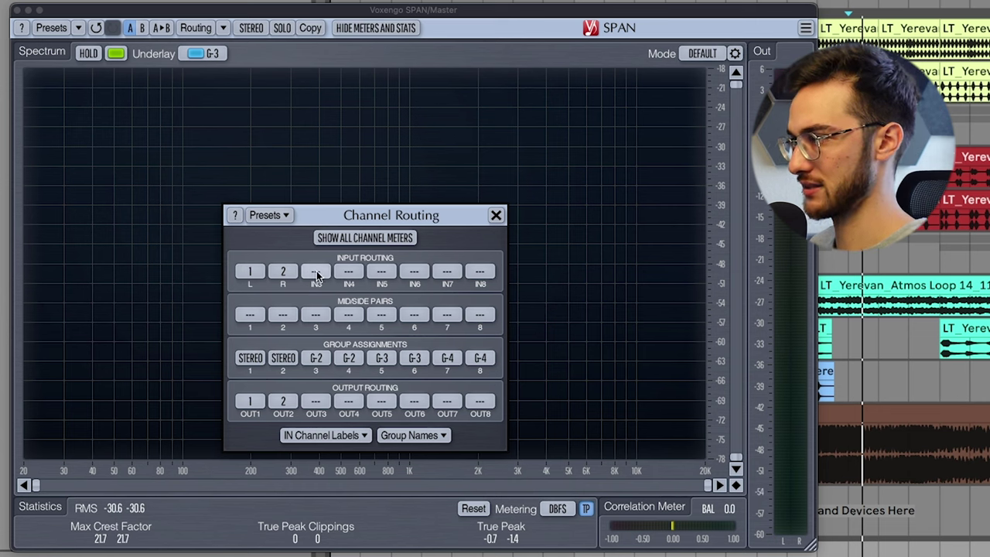
- Route input channel 3 to IN3, assign channel 3 to group G-3, and close the channel routing settings
click(316, 272)
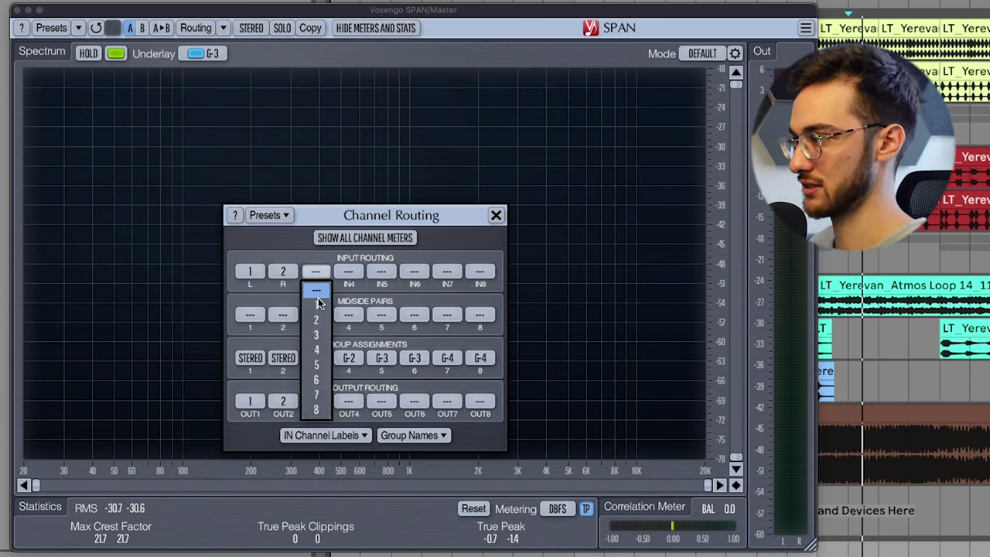
click(322, 337)
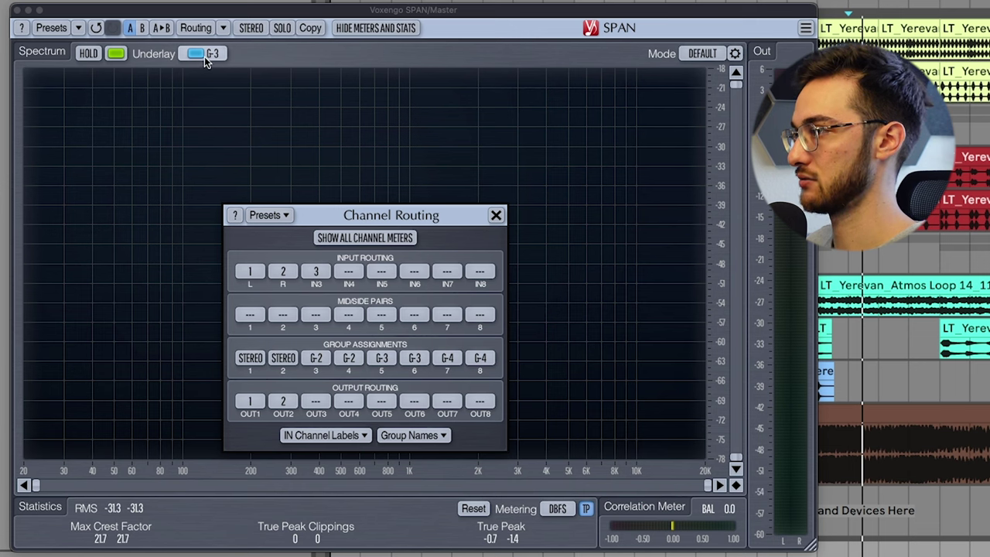
click(317, 356)
click(317, 264)
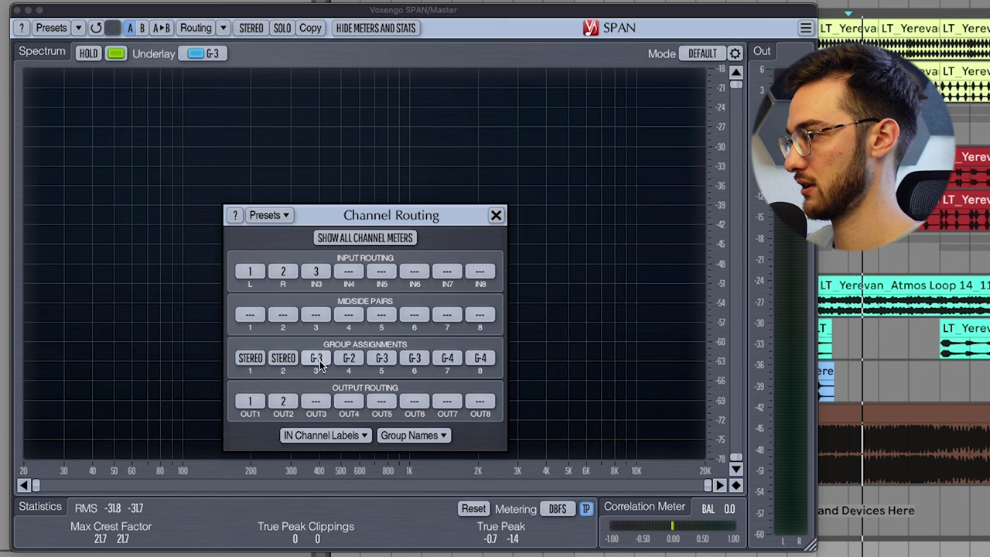
click(496, 216)
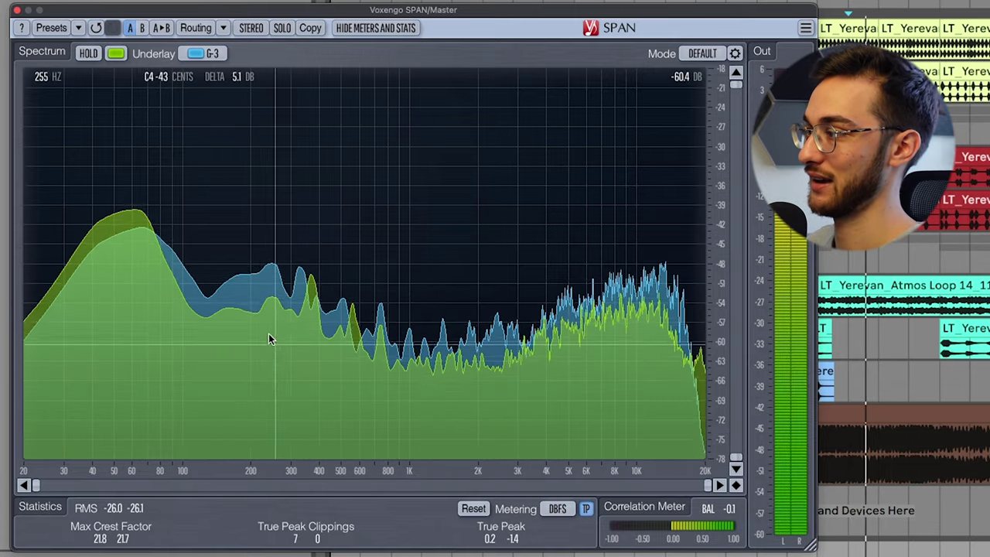
- Pause and resume playback to compare the mix and reference spectra, then hold the spectrum display
key(space)
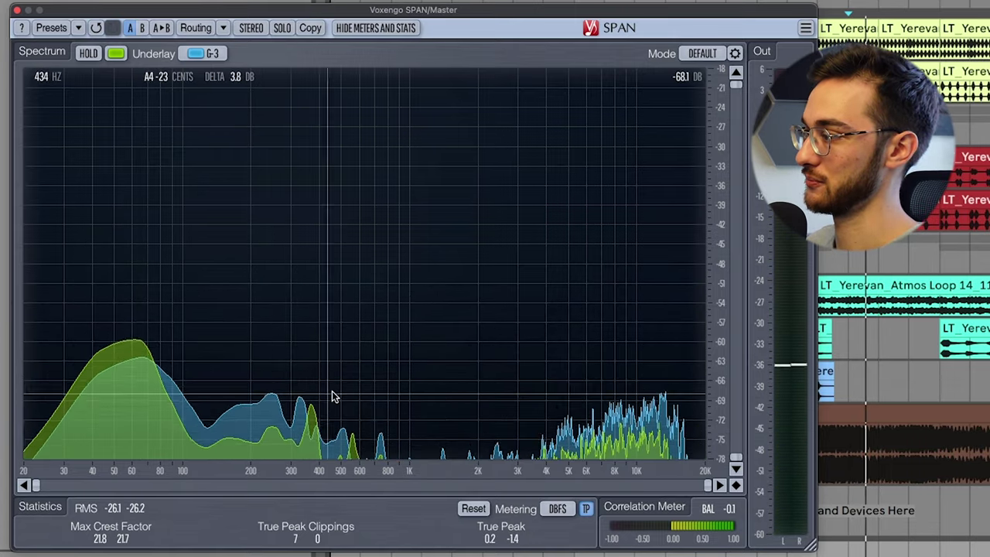
key(space)
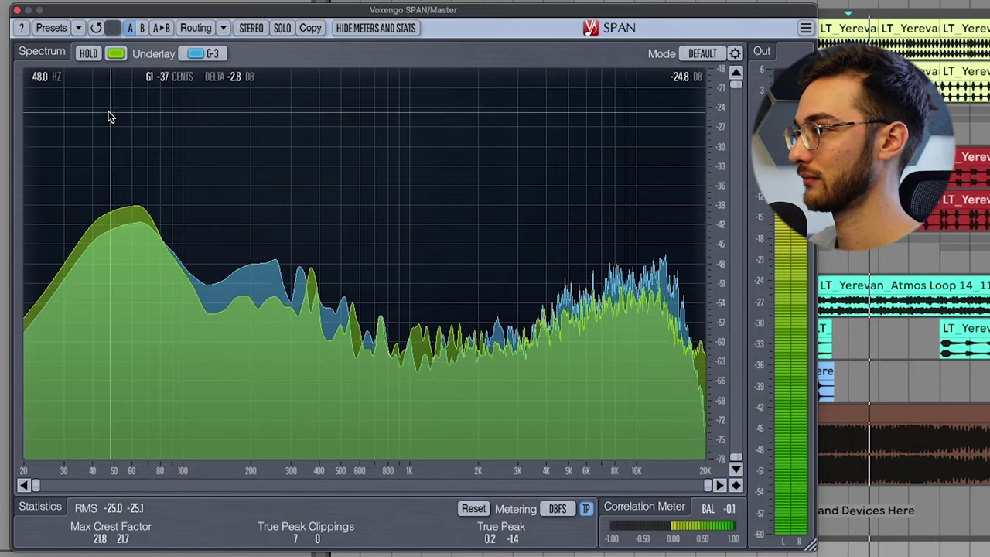
click(89, 54)
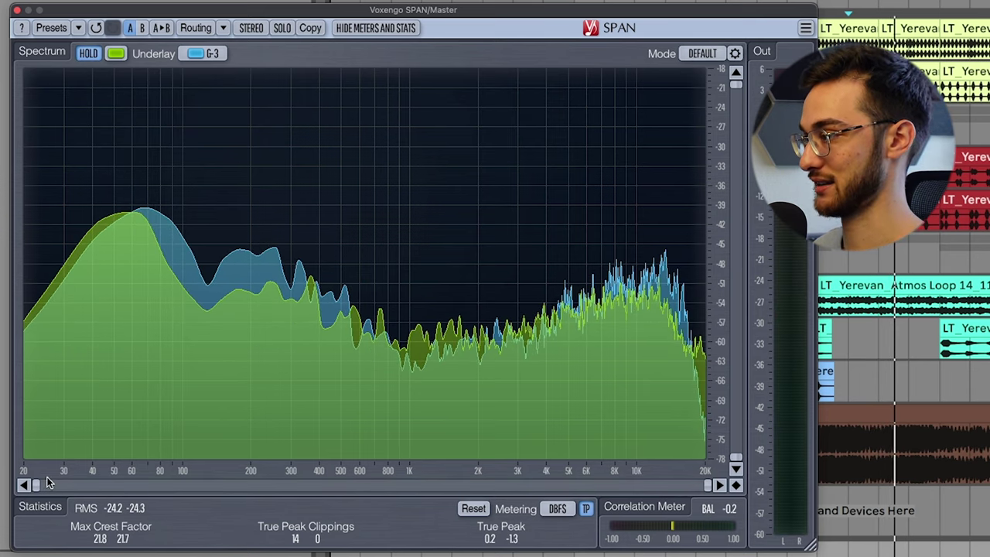
- Narrow SPAN's frequency range to below about 1 kHz and examine where the held mix and reference curves differ
drag(707, 486, 427, 486)
drag(35, 486, 155, 486)
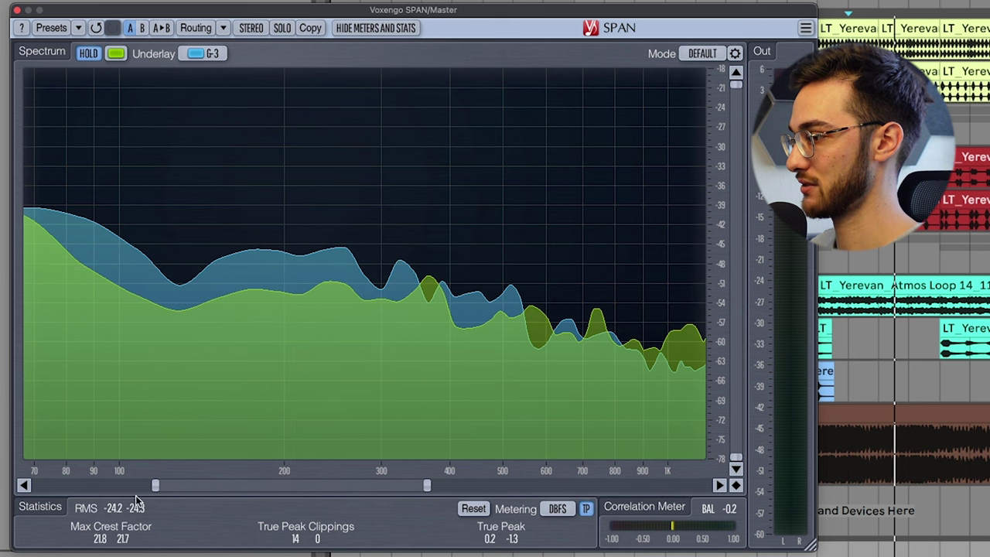
drag(155, 485, 145, 486)
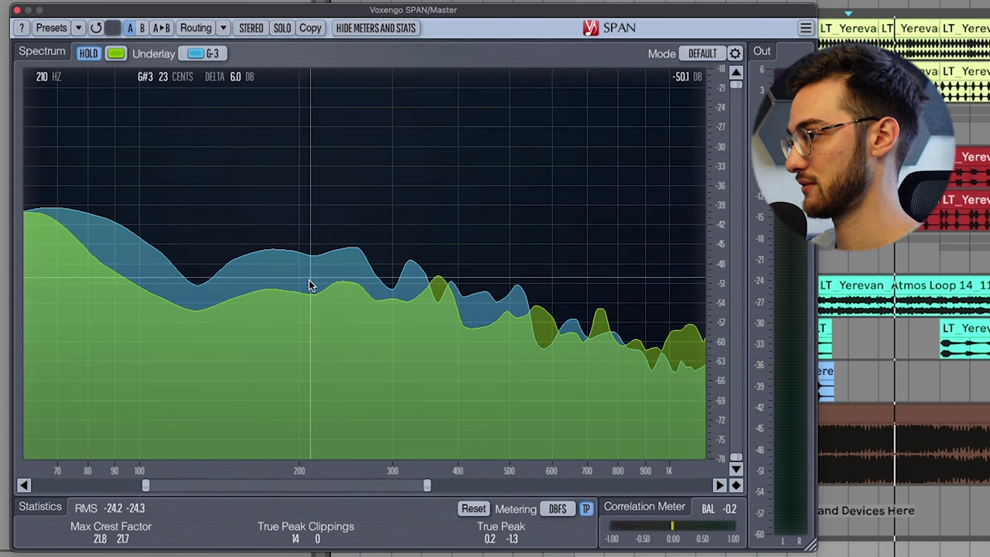
drag(142, 483, 44, 484)
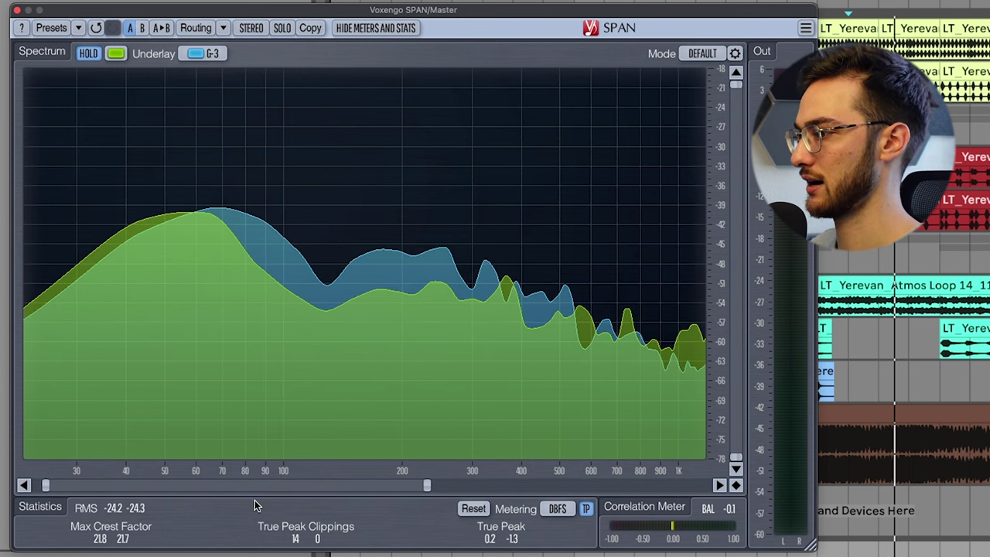
drag(194, 480, 185, 480)
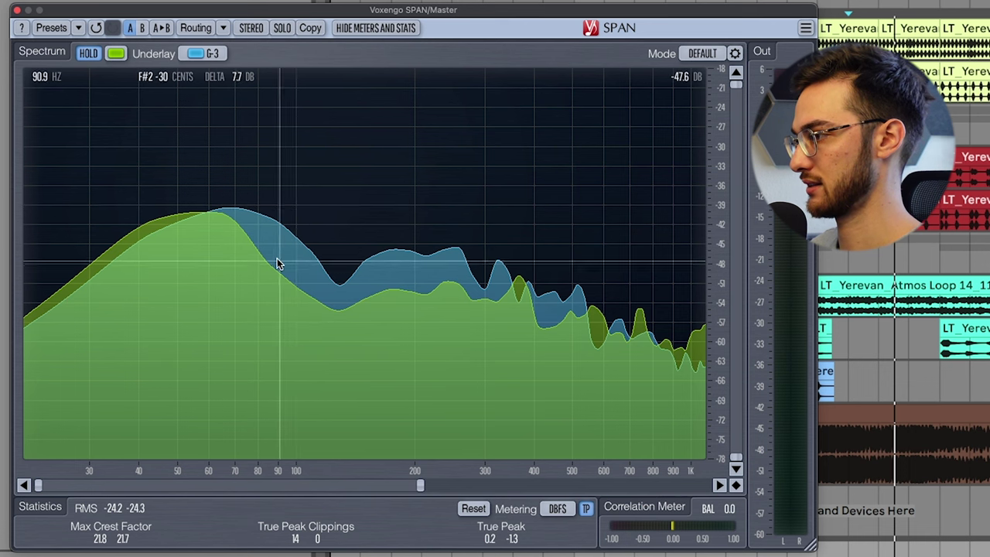
- Examine the held mix and reference curves above about 400 Hz and below about 400 Hz, then restore SPAN's full frequency range
drag(309, 485, 597, 477)
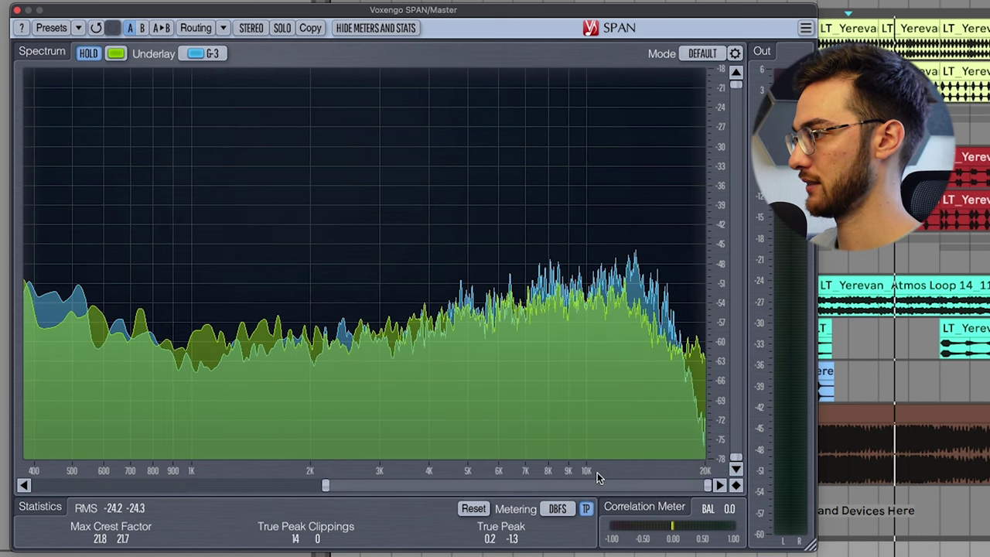
drag(328, 488, 457, 485)
double_click(379, 490)
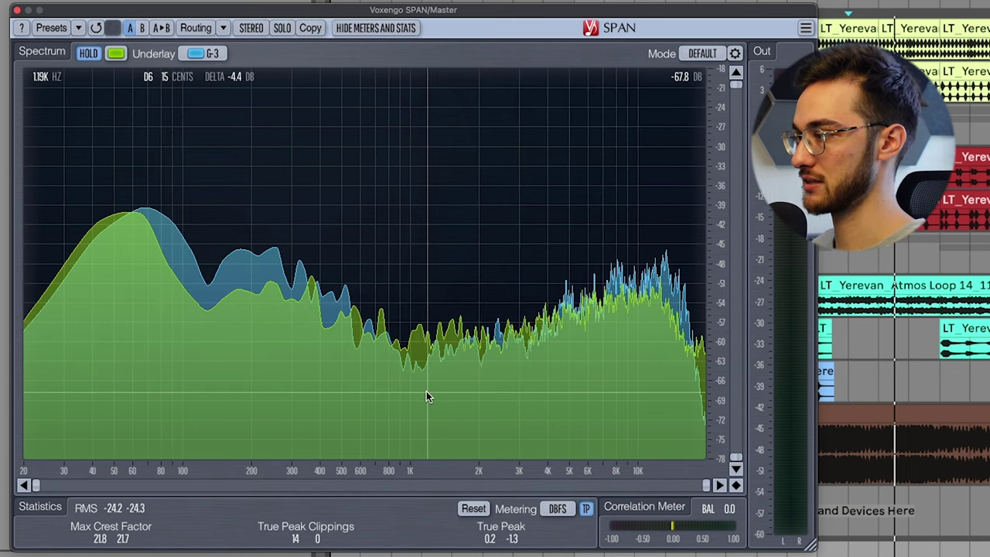
drag(706, 485, 287, 485)
drag(205, 485, 251, 485)
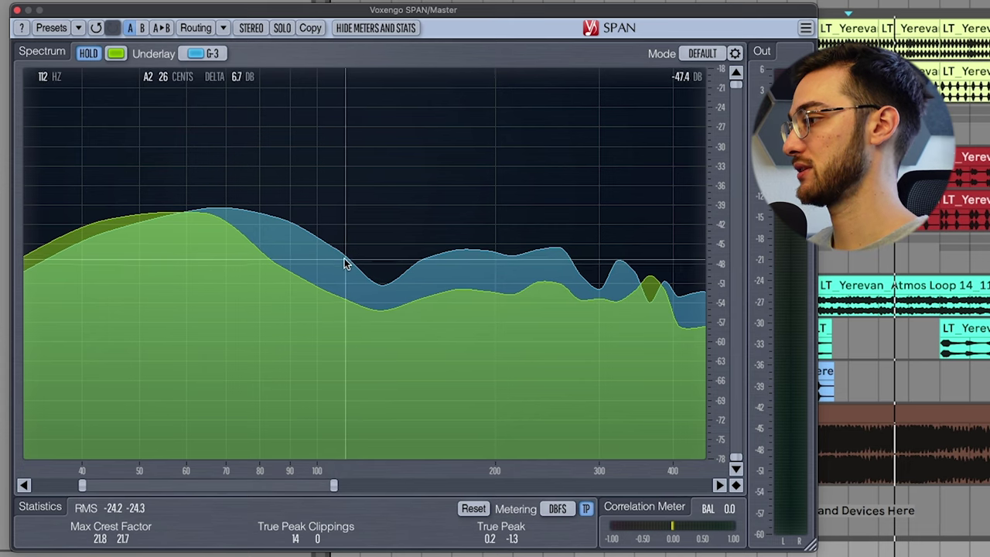
double_click(292, 486)
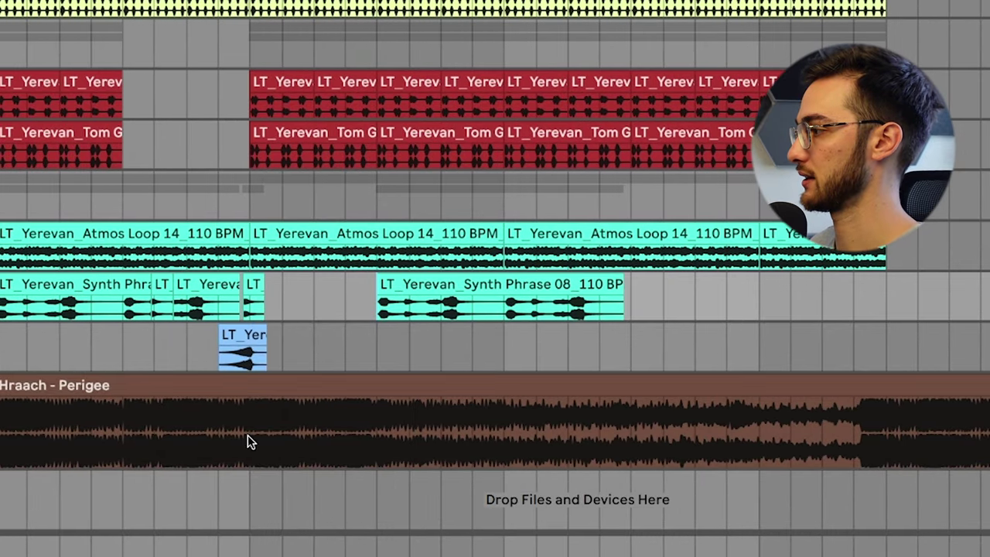
- Release the spectrum hold and play the arrangement around the start of the Synth Phrase 08 clip to refresh both curves
click(260, 434)
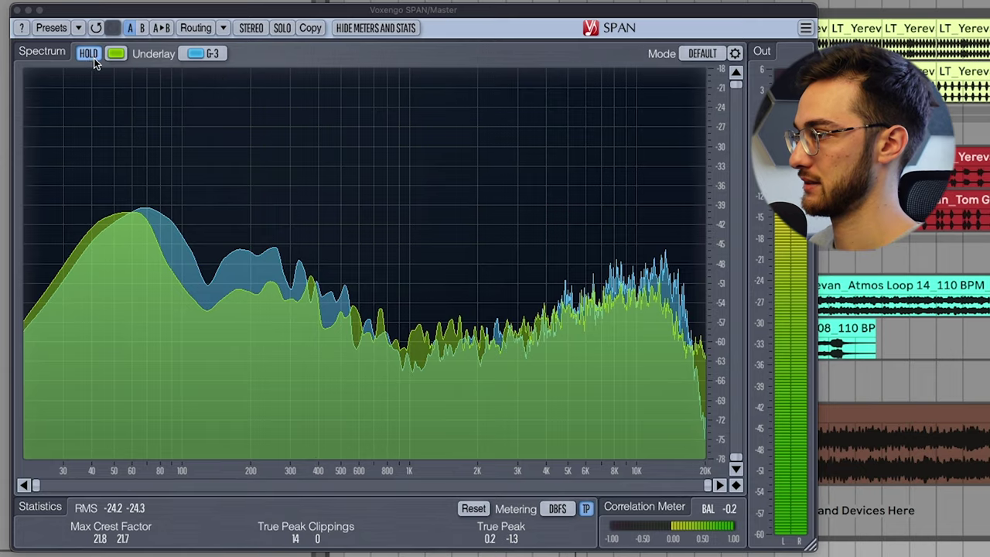
click(96, 59)
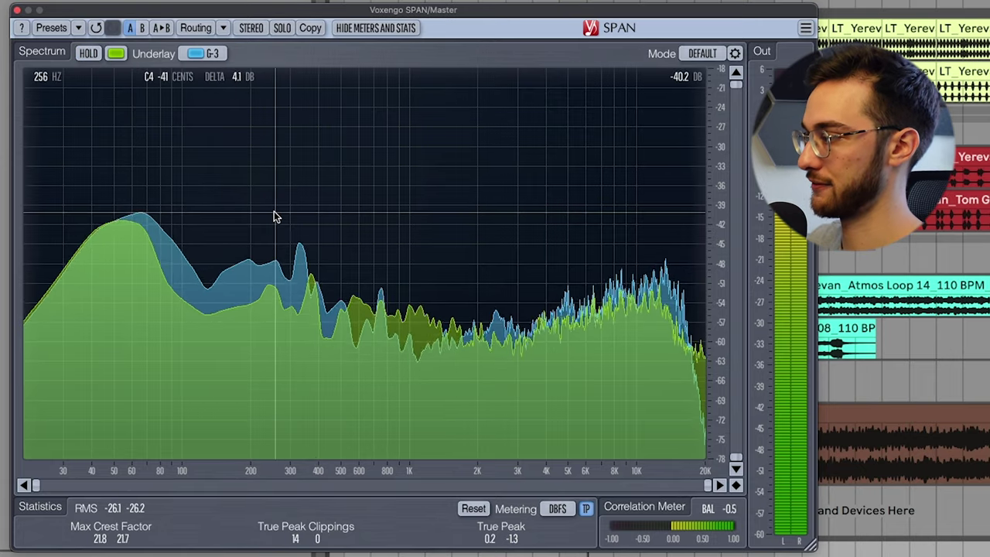
drag(510, 11, 305, 18)
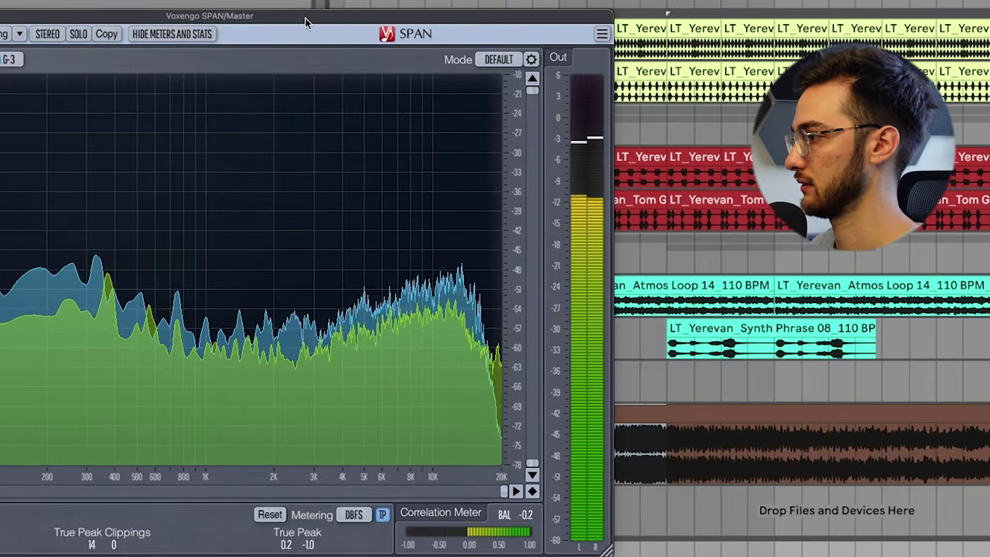
click(660, 335)
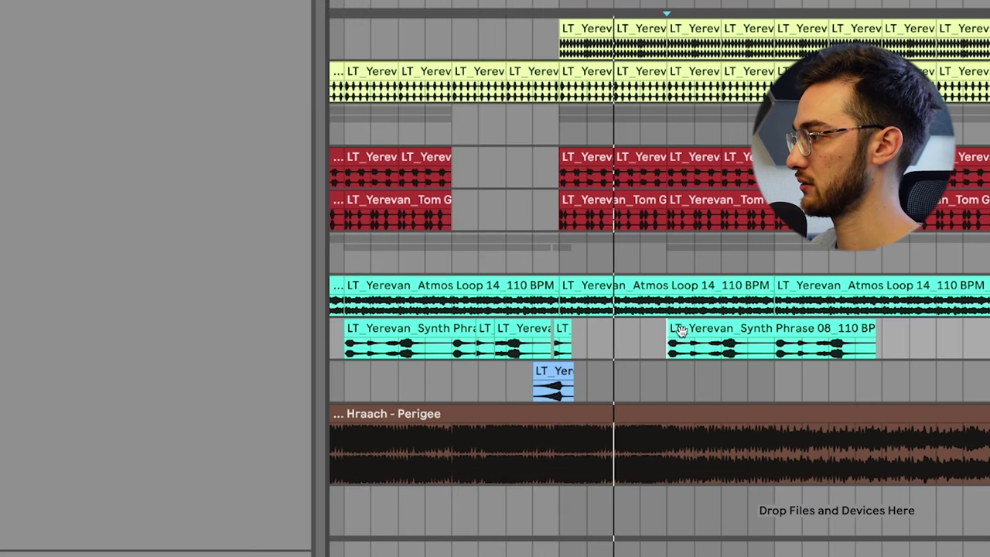
key(ctrl+alt+p)
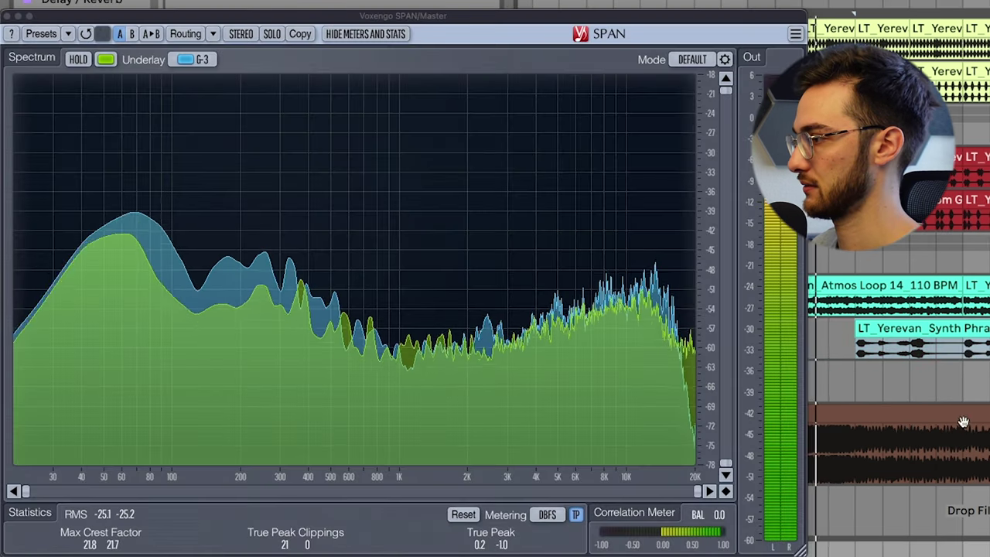
- Compare the live mix and reference spectra in SPAN during playback and hold the spectrum display
drag(405, 18, 486, 4)
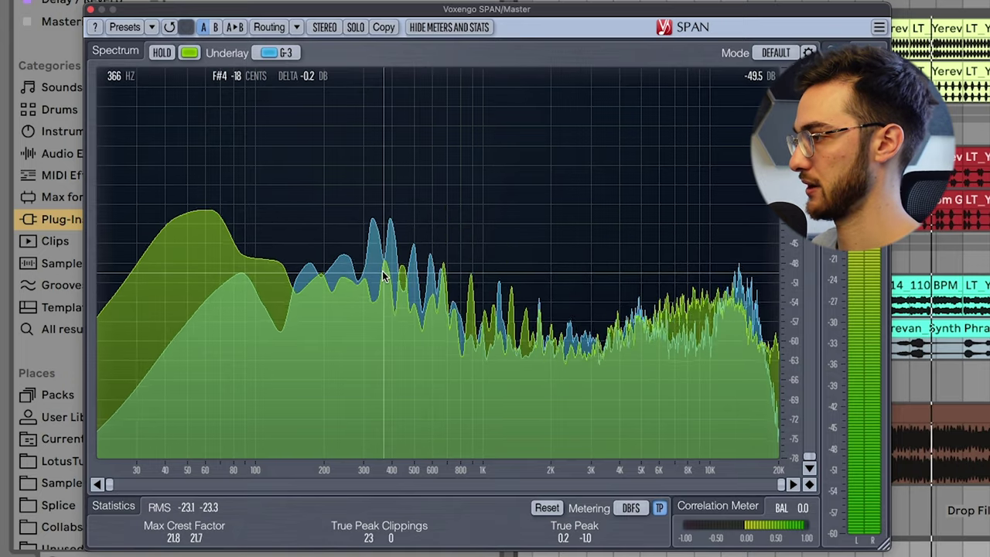
key(*)
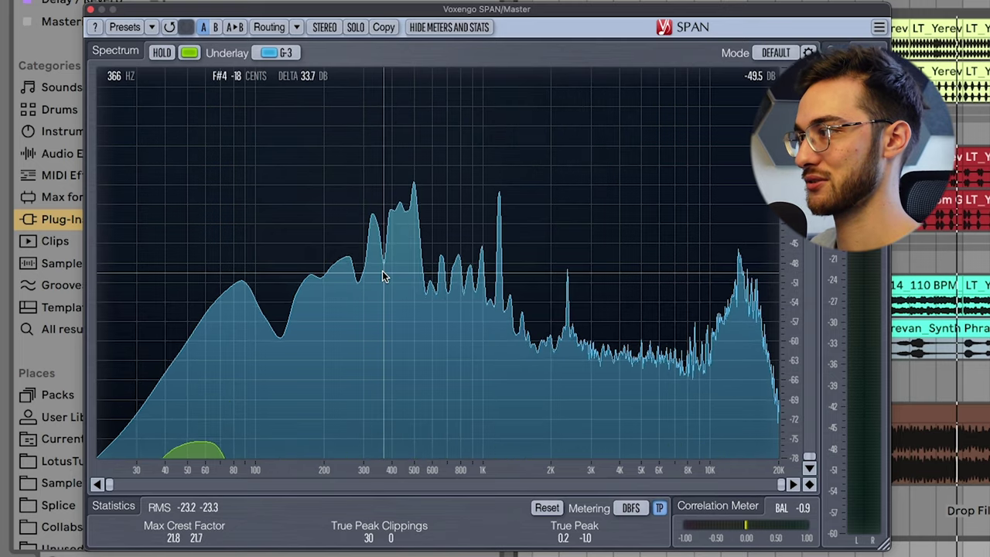
key(asterisk)
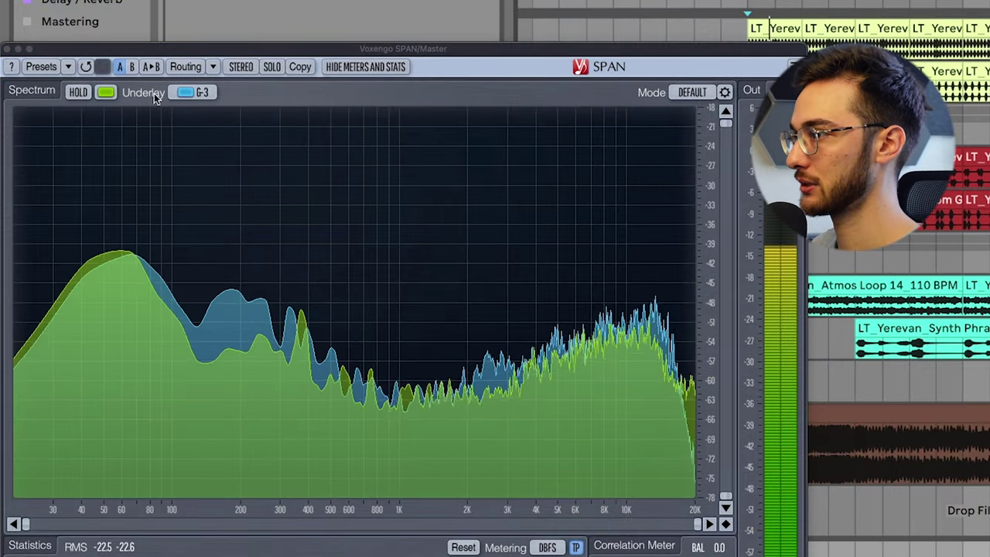
click(77, 91)
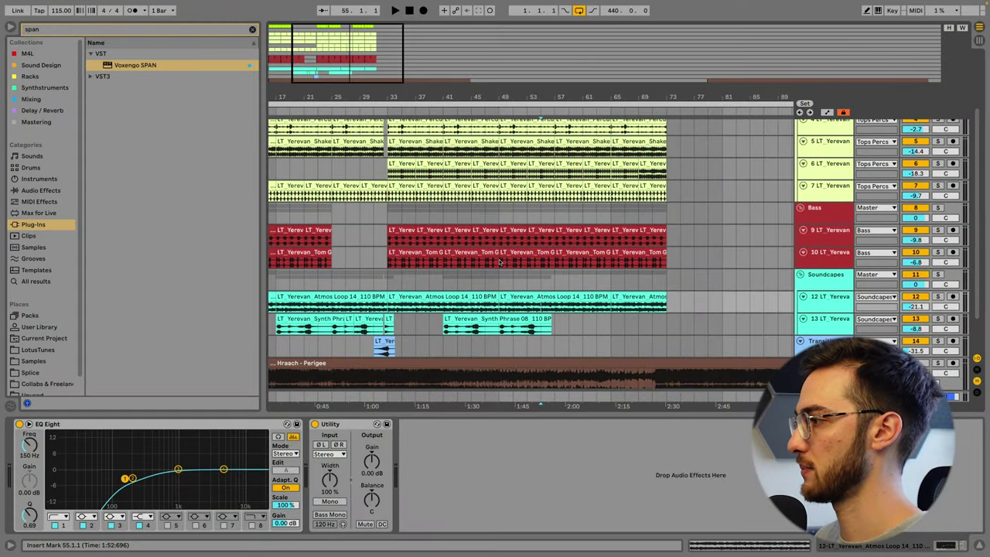
- Solo the Bass Loop and Tom Groove tracks and play them from bar 33 against the reference spectrum in the Master's SPAN
scroll(500, 262, up, 1)
click(402, 271)
scroll(393, 280, up, 3)
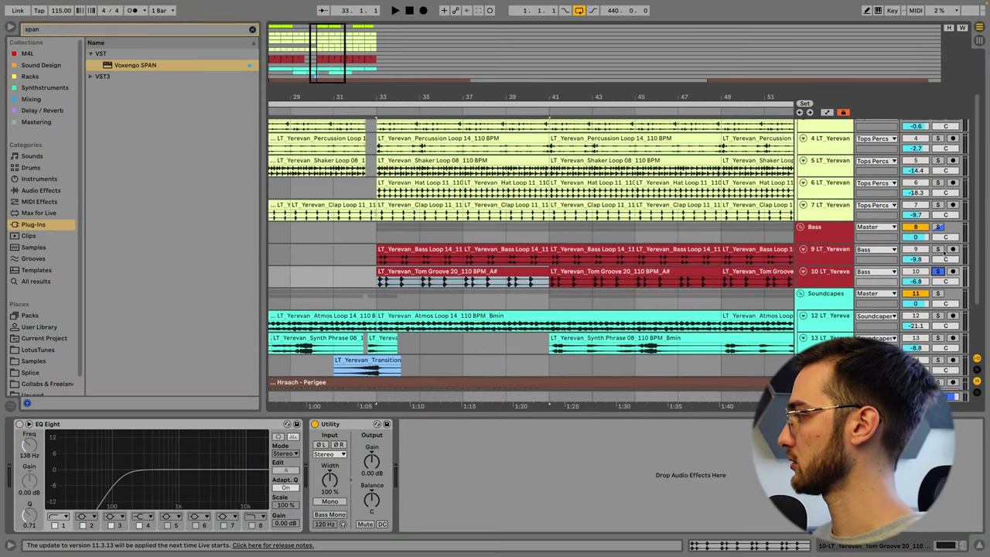
scroll(604, 247, down, 2)
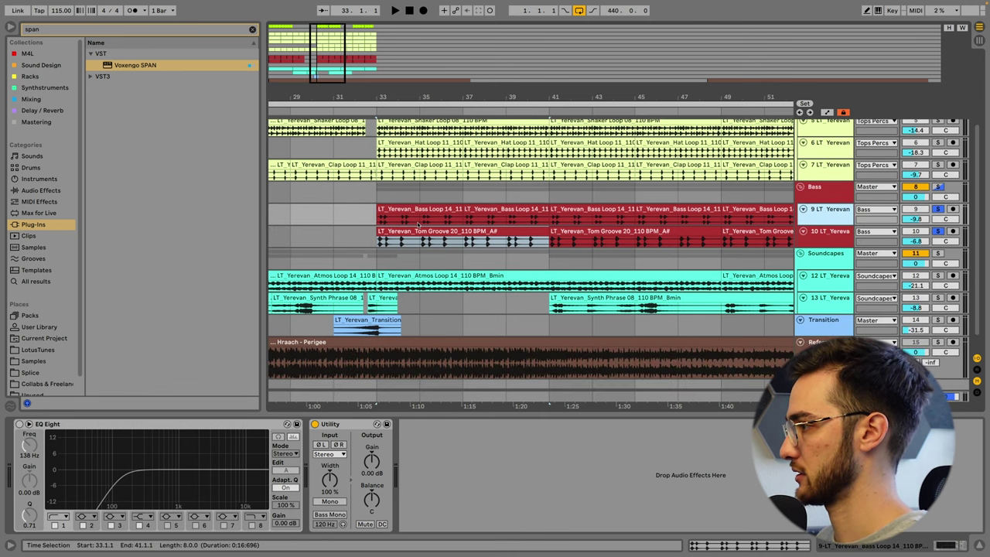
click(824, 396)
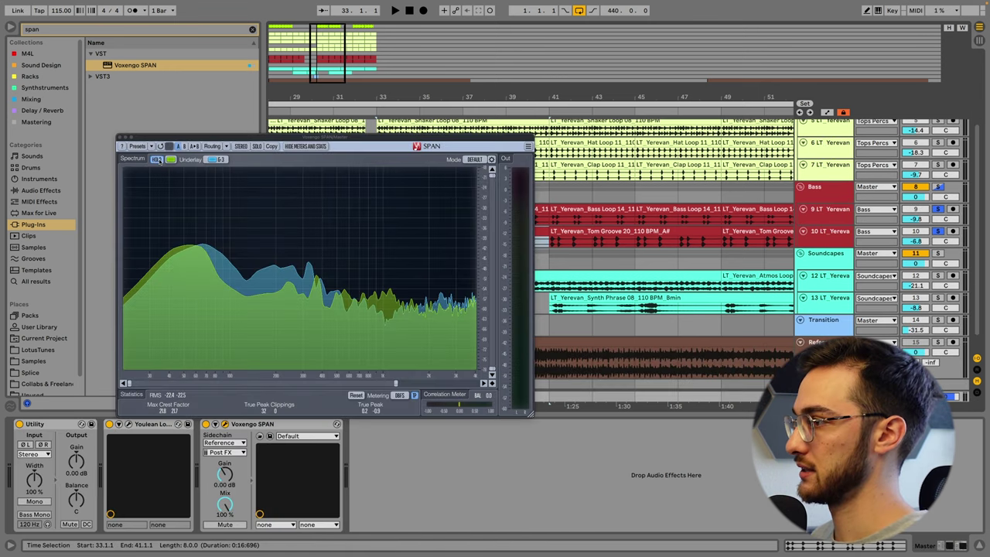
key(space)
drag(308, 141, 365, 244)
drag(527, 246, 532, 268)
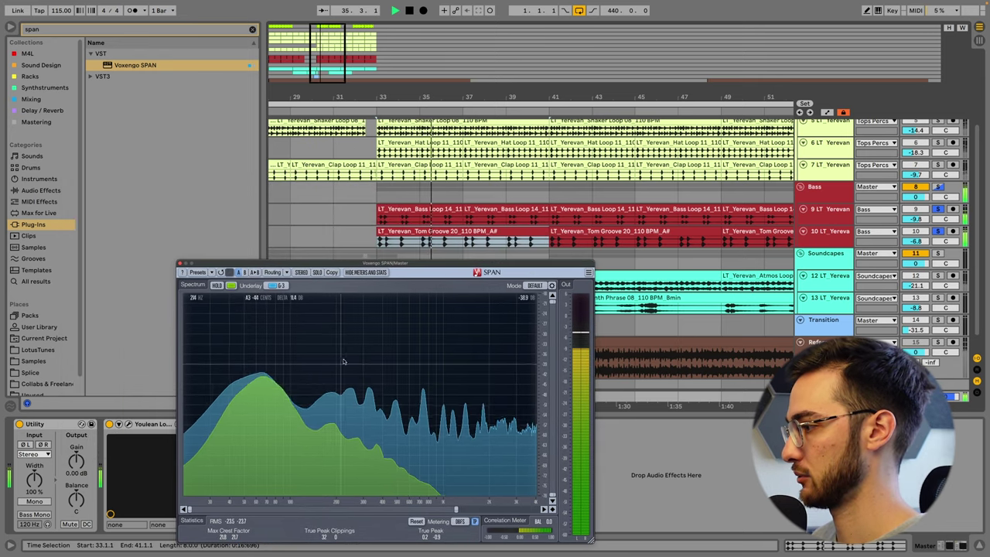
- Set the Bass Loop volume to -8.5 dB and Tom Groove to -5.5 dB, then recheck the unsoloed mix in SPAN
click(827, 233)
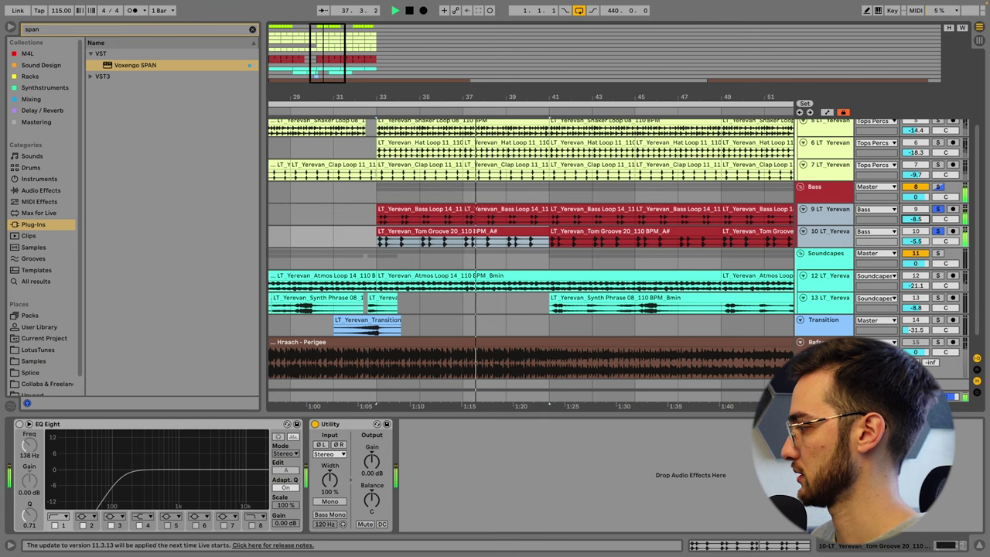
click(825, 396)
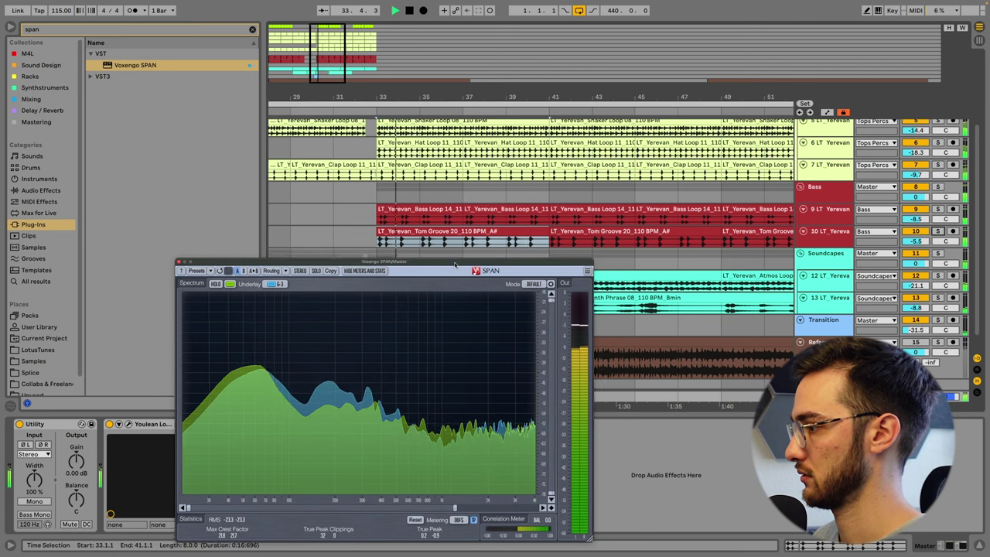
drag(456, 263, 440, 236)
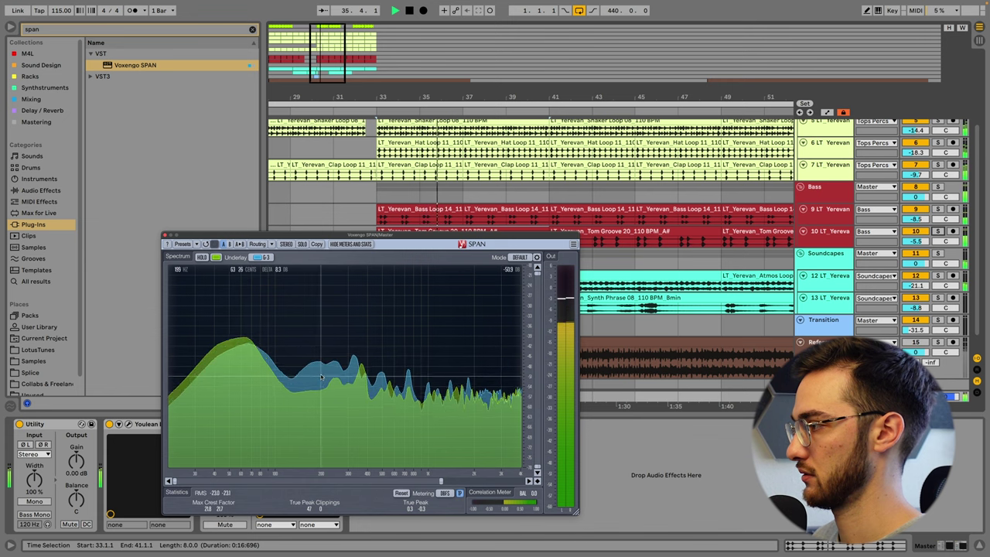
- Play the soloed Atmos Loop track from bar 33 and examine it against the reference across SPAN's full range to 20 kHz
click(511, 194)
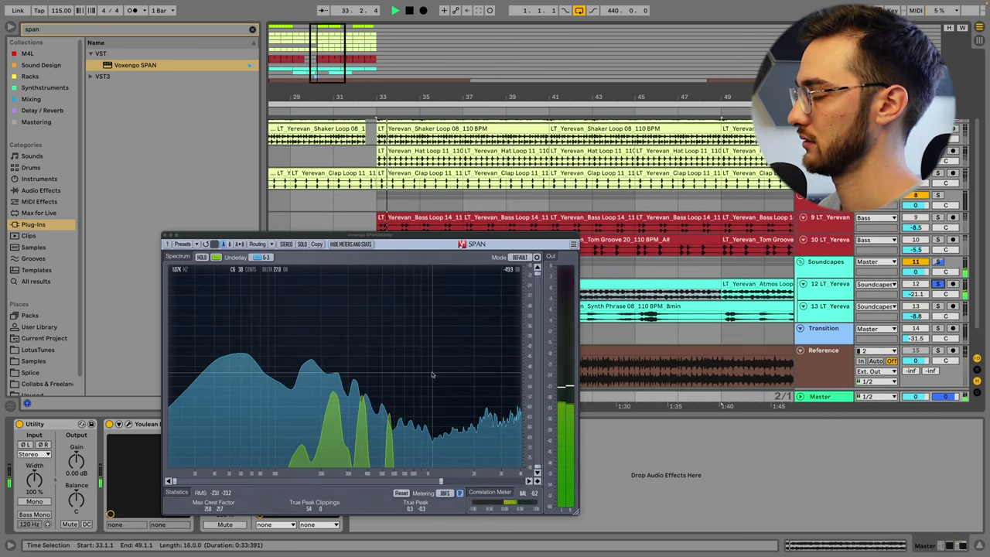
drag(385, 235, 376, 215)
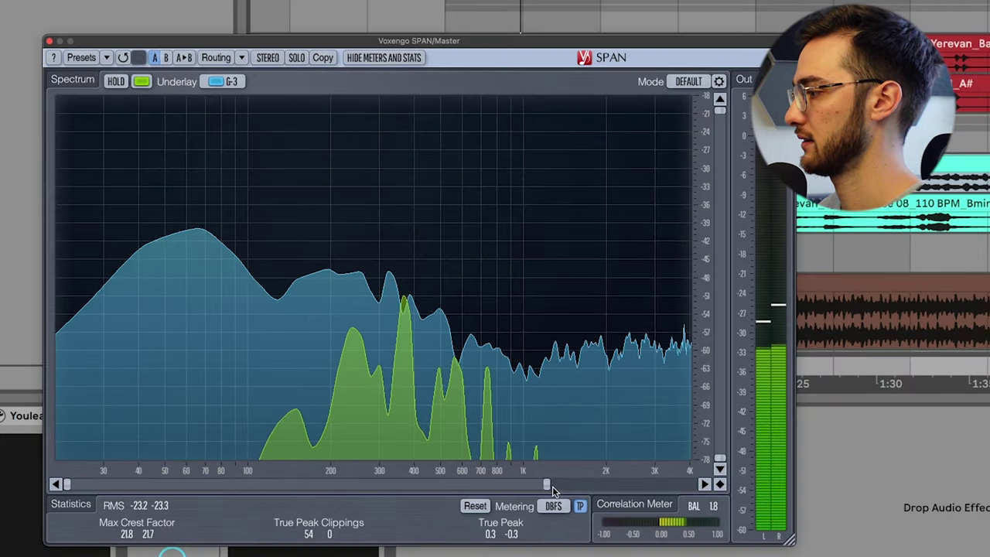
drag(553, 486, 693, 484)
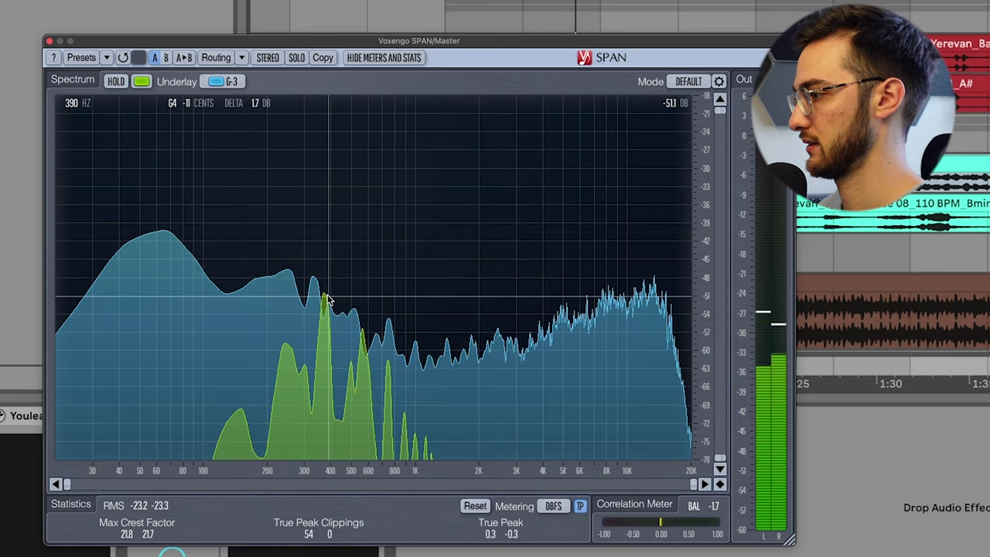
drag(326, 289, 324, 144)
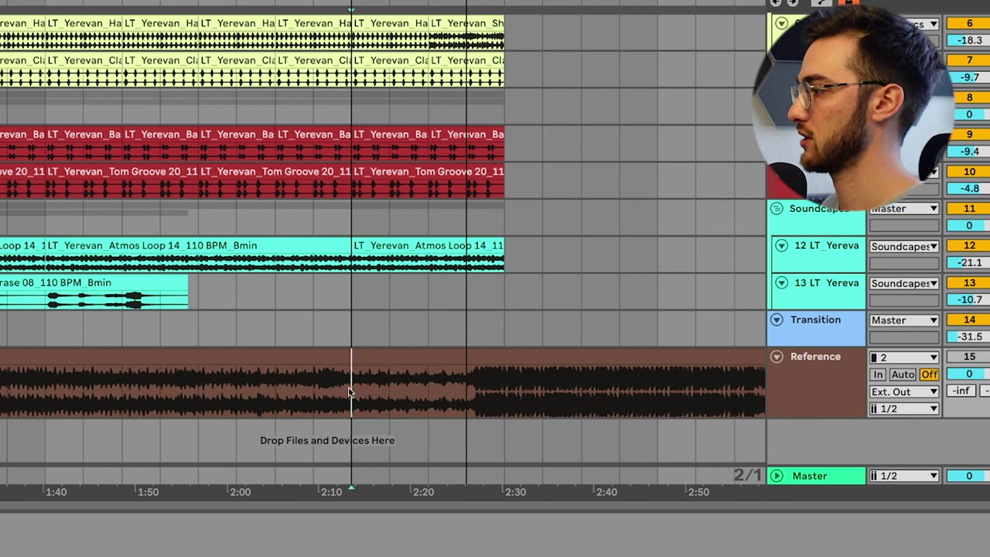
- Loop the reference track's quieter section from bar 65 to 71 and play the mix from bar 65
drag(350, 392, 452, 404)
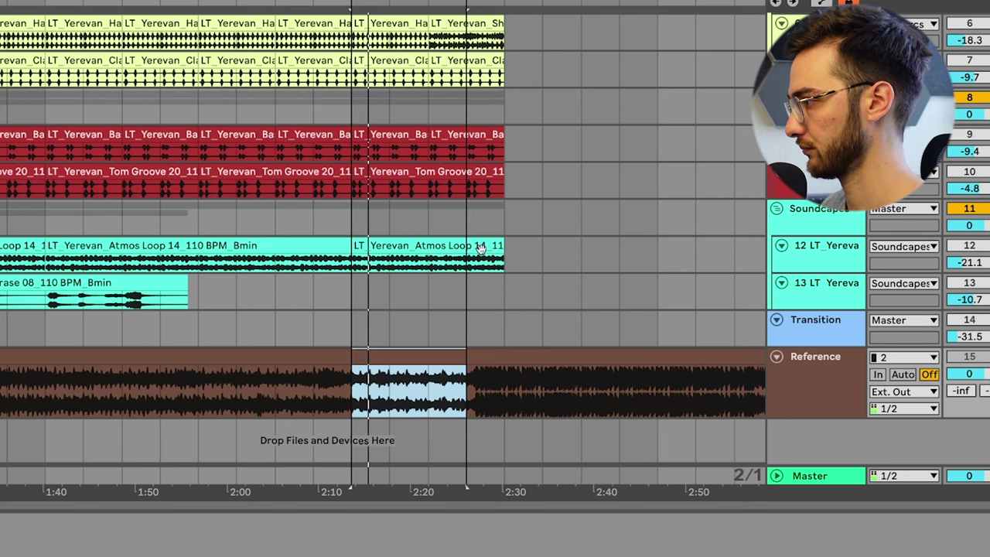
scroll(427, 281, up, 3)
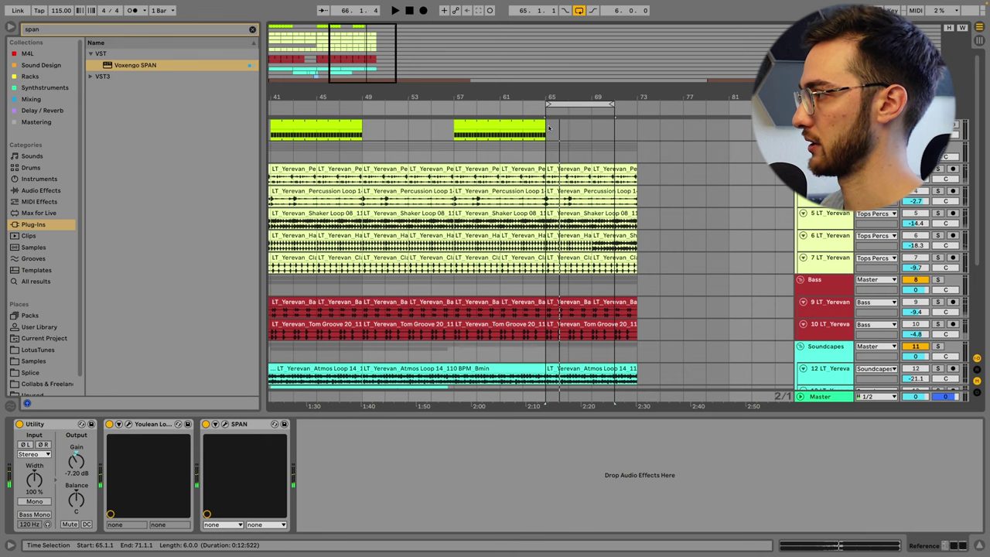
click(548, 127)
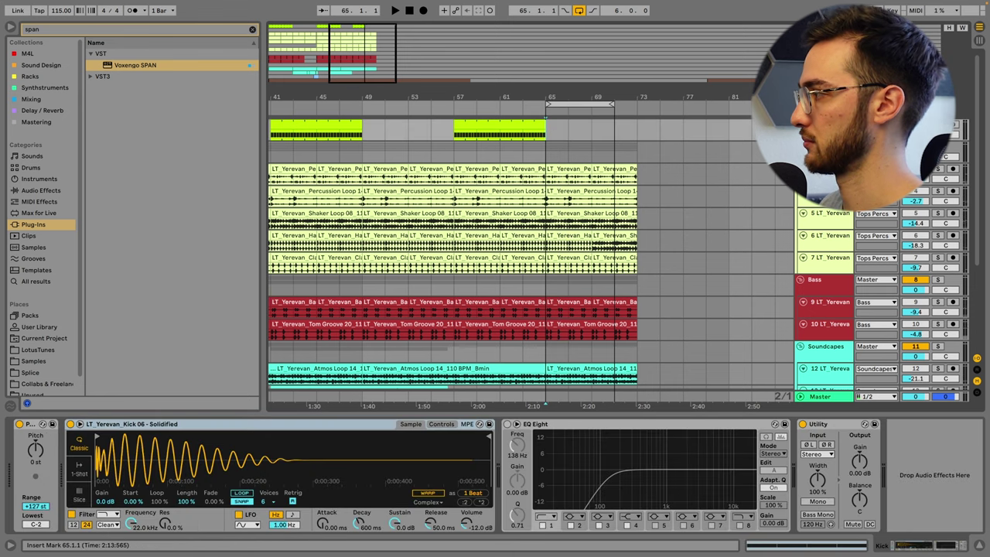
key(space)
scroll(718, 159, down, 1)
scroll(597, 294, down, 3)
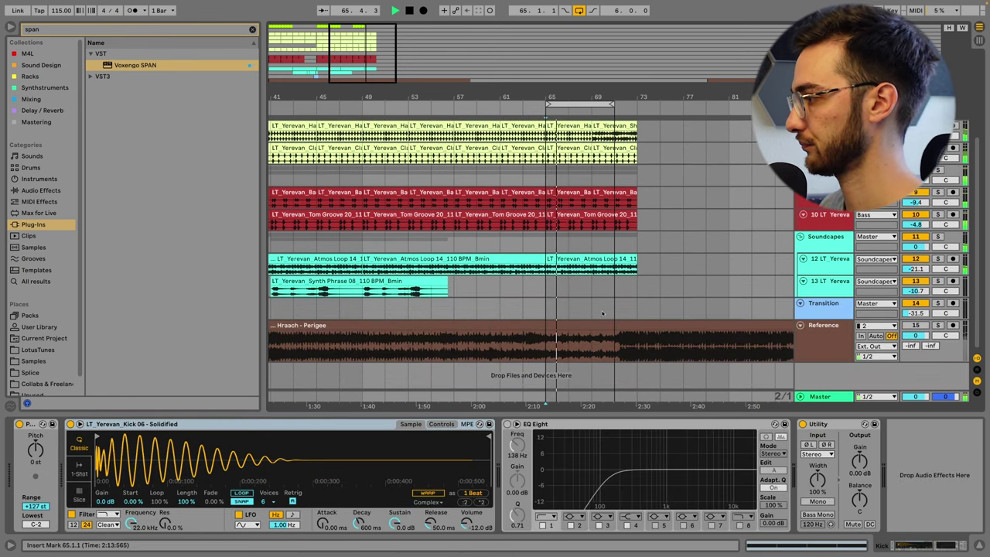
key(space)
- Play the looped section and compare the mix and reference spectra in the Master's SPAN
click(820, 396)
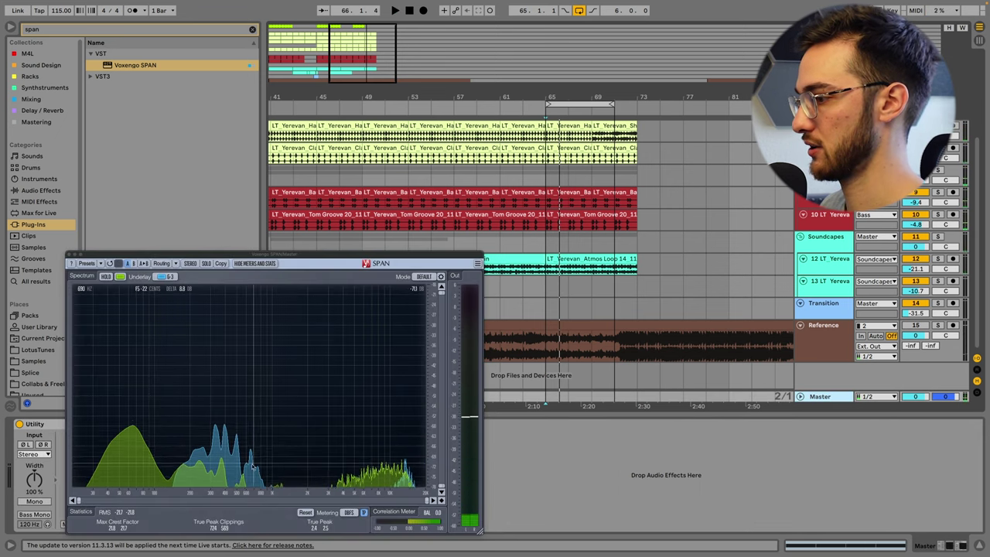
key(space)
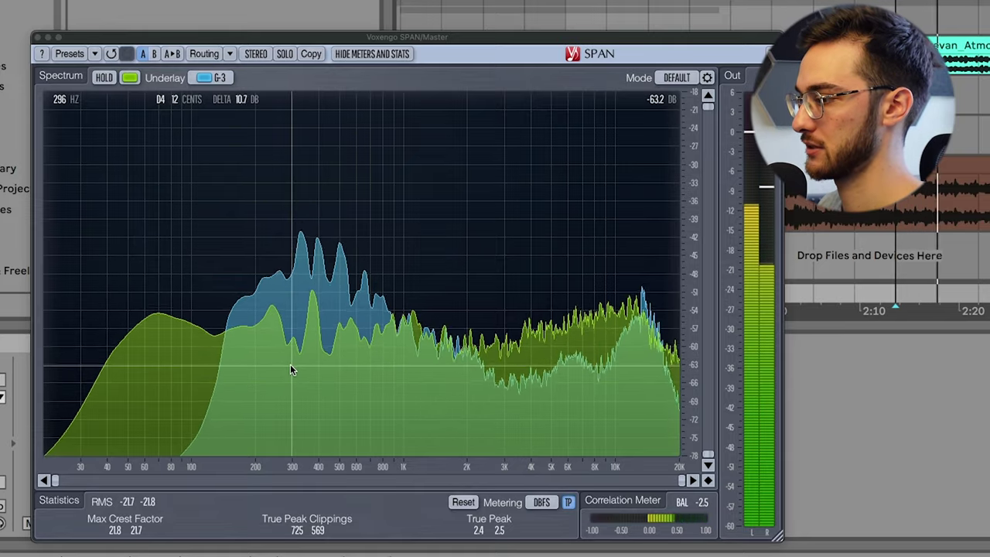
key(space)
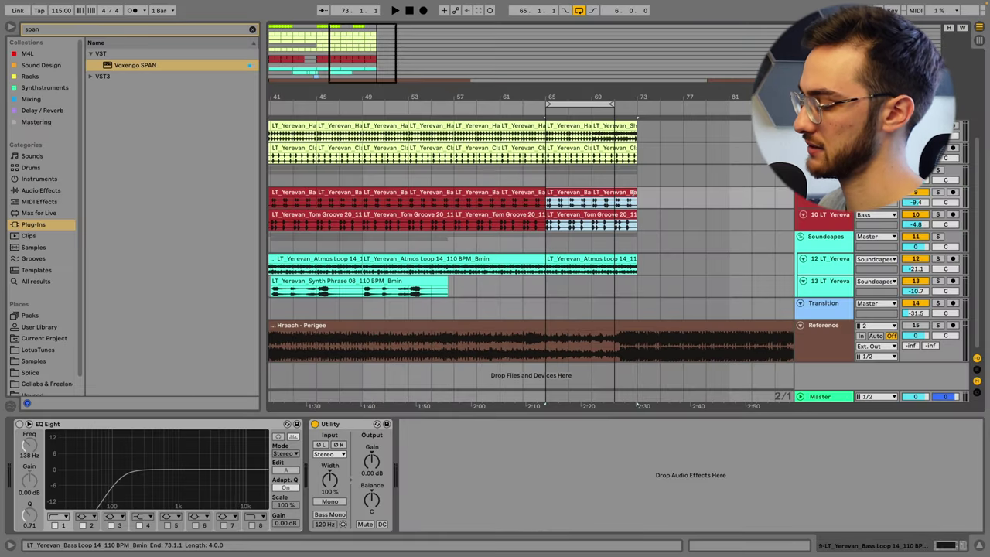
- Deactivate the Bass Loop and Tom Groove clips from bar 65 to 73 and play the section again with SPAN open
click(539, 245)
key(space)
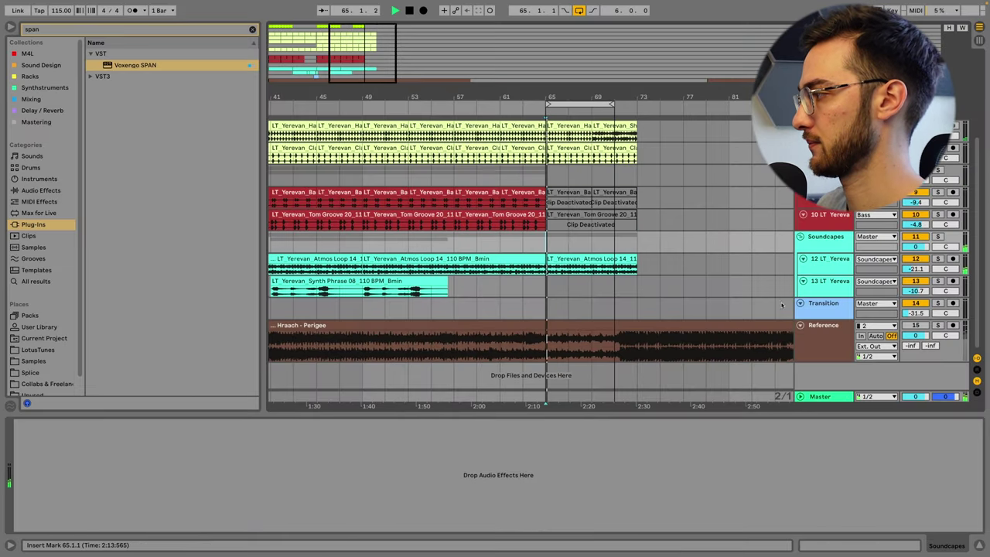
click(820, 397)
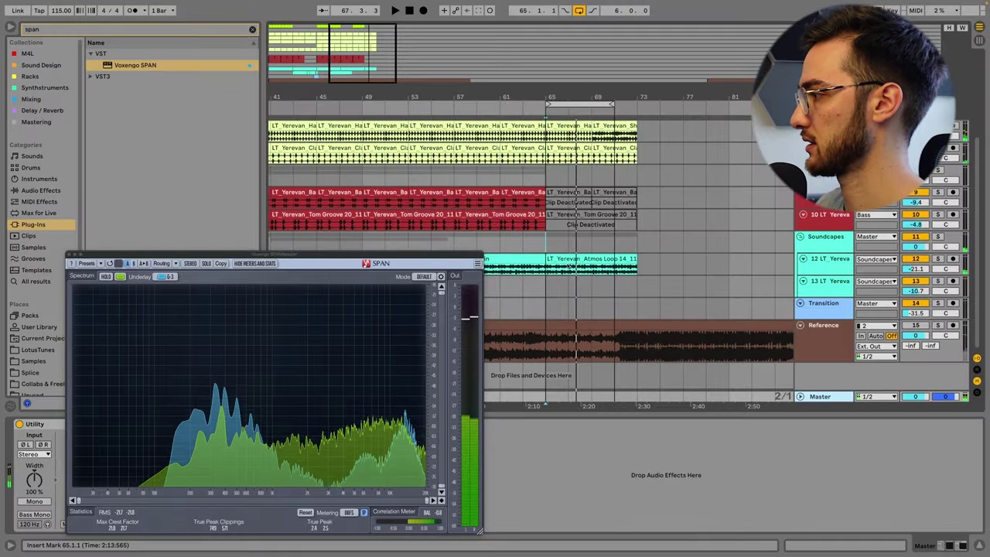
- Automate the Atmos Loop track's Utility gain to rise slightly from bar 63 to bar 65
click(826, 271)
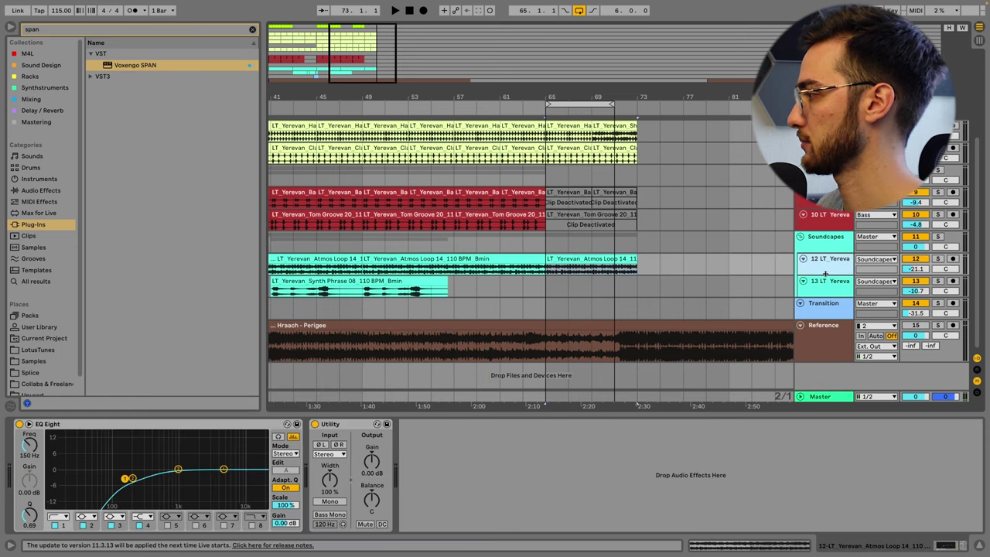
drag(826, 274, 826, 285)
click(372, 461)
key(a)
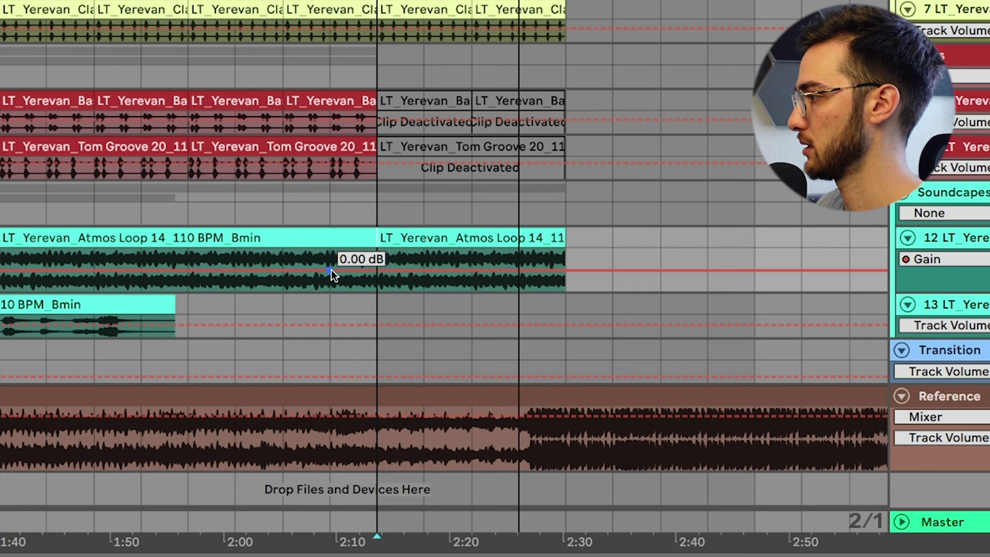
click(524, 274)
drag(546, 275, 546, 271)
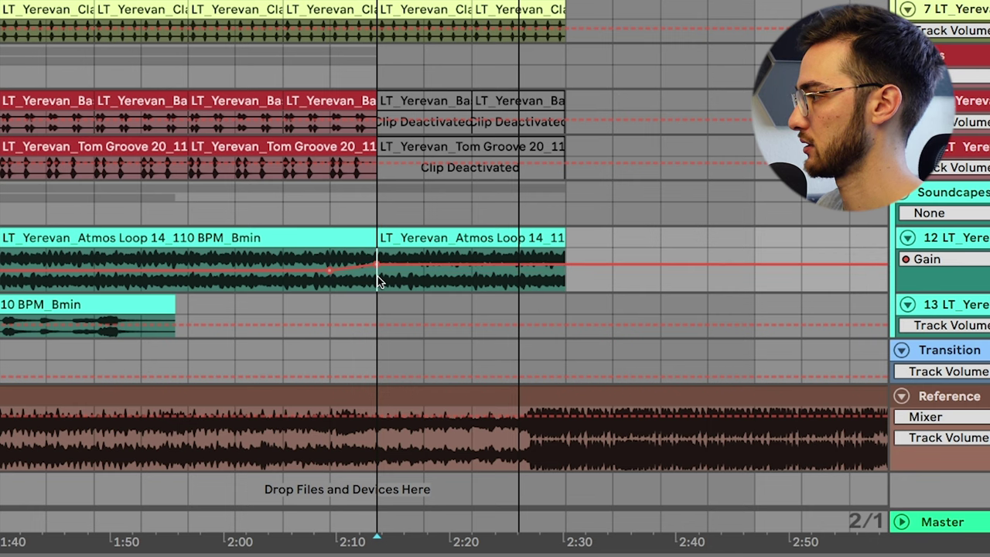
drag(376, 264, 376, 267)
- Play from bar 63 with SPAN open and extend the Atmos Loop's gain rise gradually beyond bar 65
click(330, 297)
click(329, 302)
key(space)
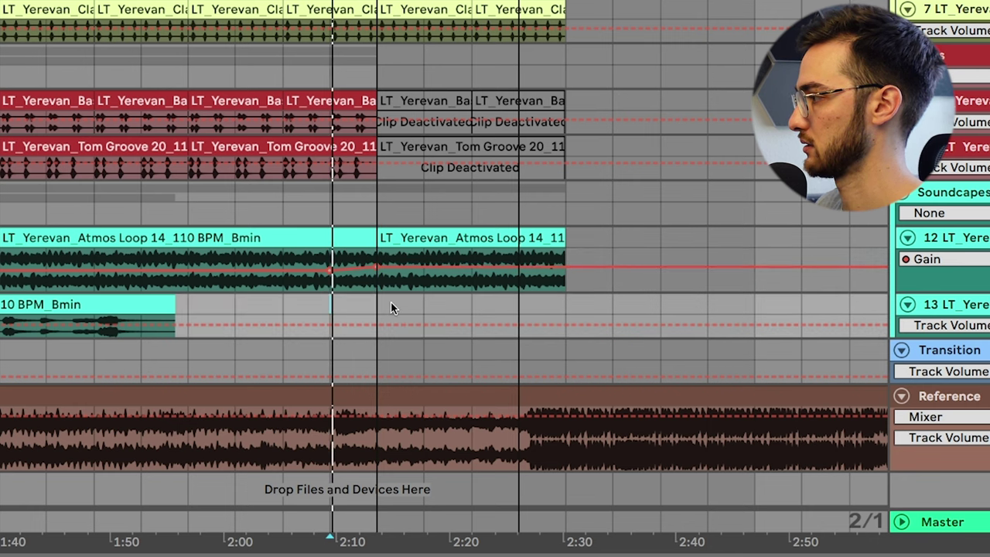
click(948, 526)
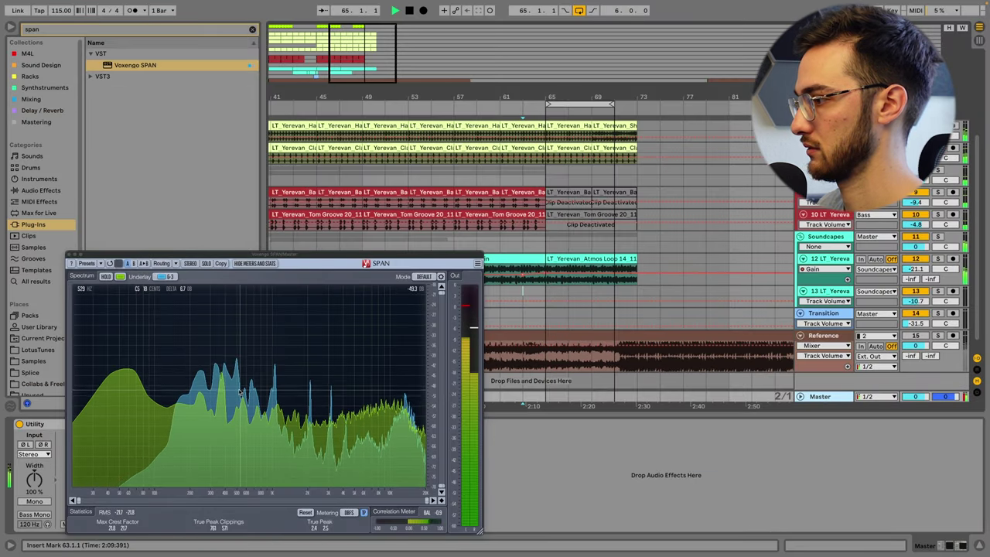
click(588, 271)
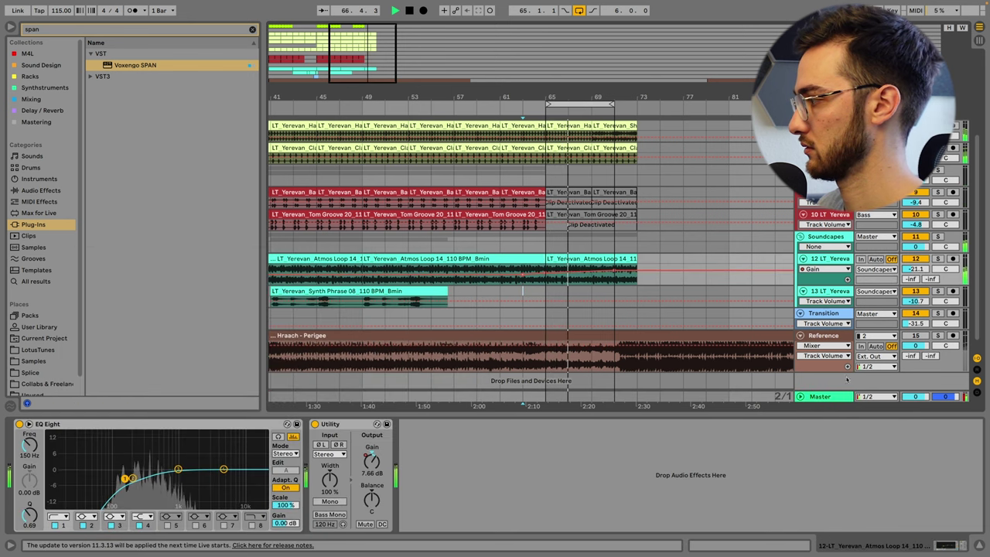
click(822, 396)
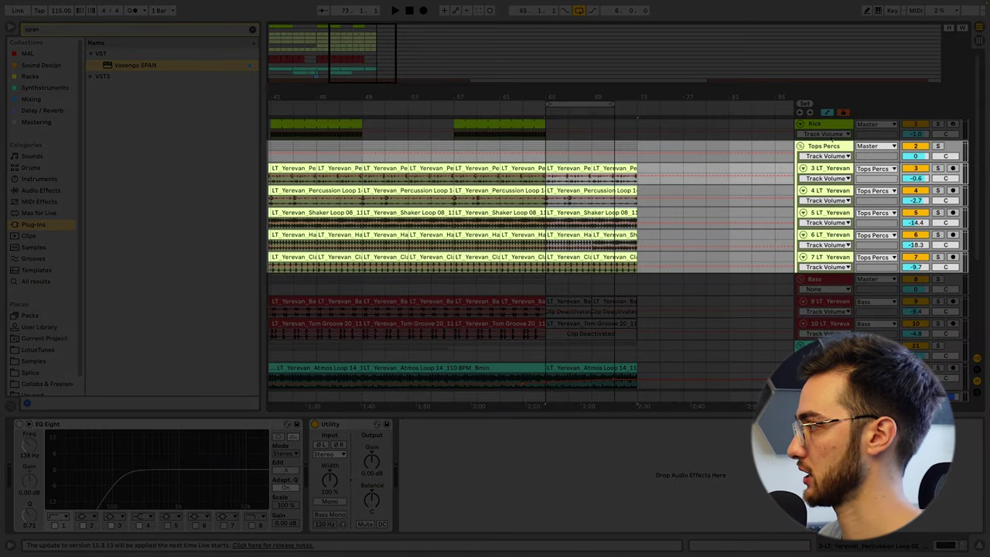
- Add a Utility to the Tops Percs group and enlarge its Gain automation lane
click(823, 146)
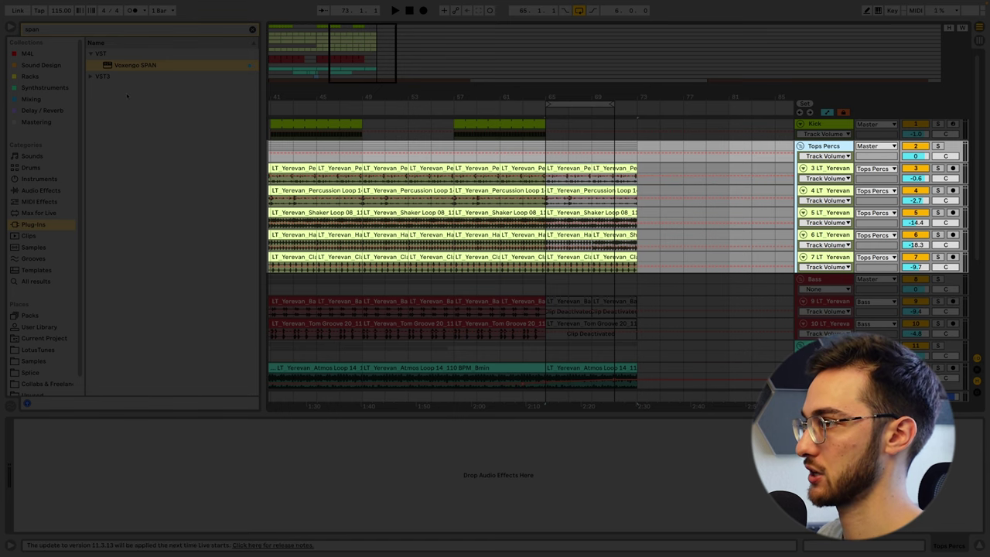
key(super+f)
text(util)
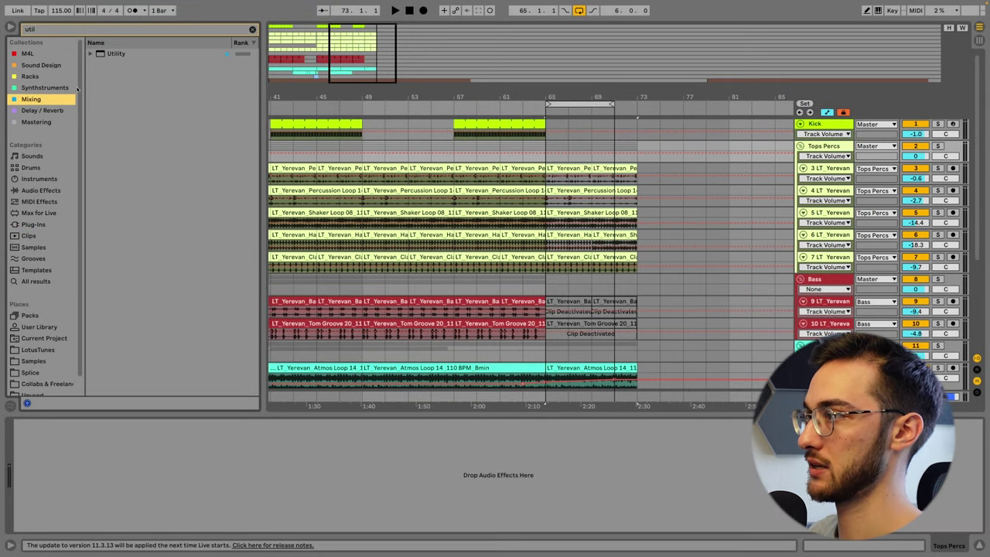
double_click(116, 53)
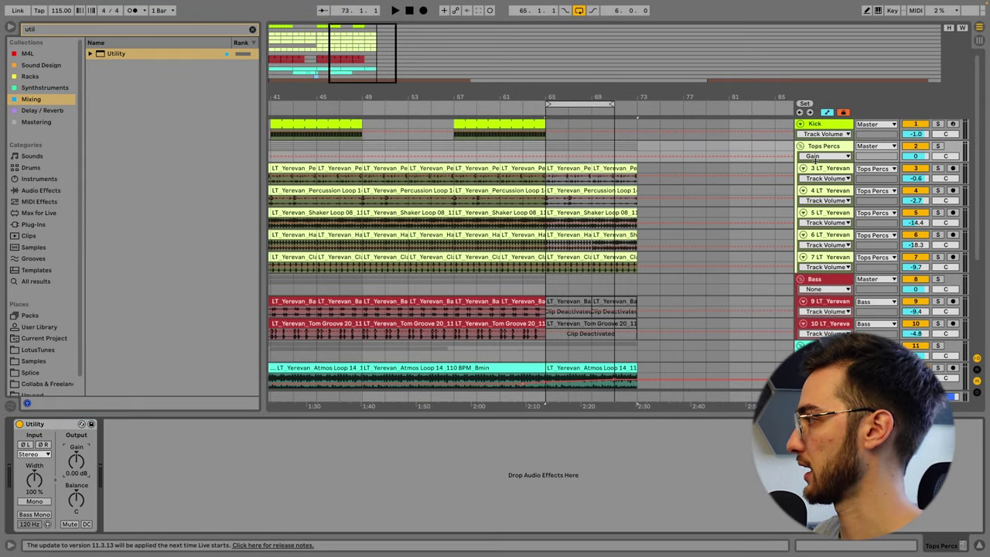
drag(816, 161, 814, 192)
- Automate a Tops Percs gain dip of about -8 dB at bar 65, recovering by bar 71, and play from bar 63 with SPAN
click(545, 153)
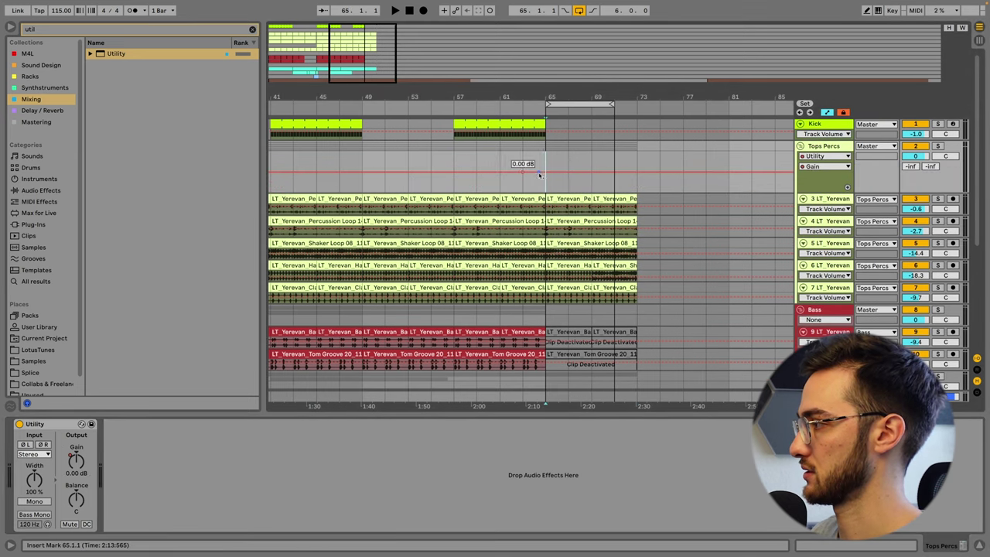
drag(546, 173, 546, 177)
key(space)
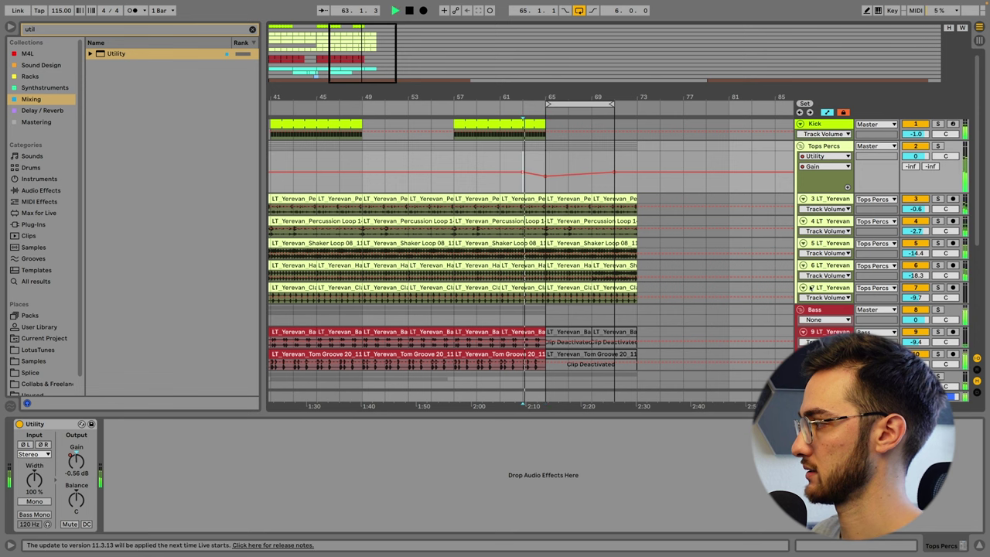
key(super+alt+p)
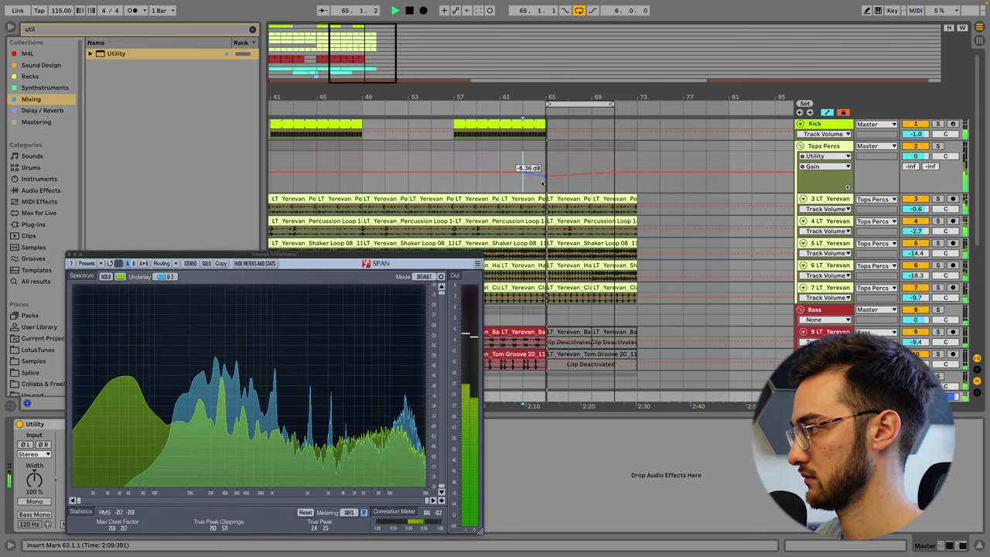
- Continue the Tops Percs gain fade downward until bar 71 and compare the looped section with the reference in SPAN
drag(583, 174, 615, 187)
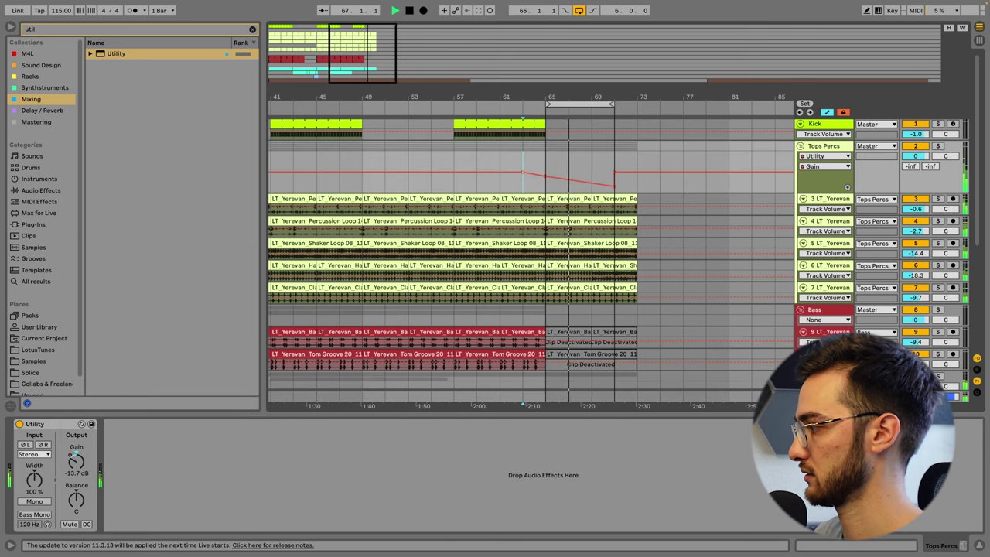
click(825, 396)
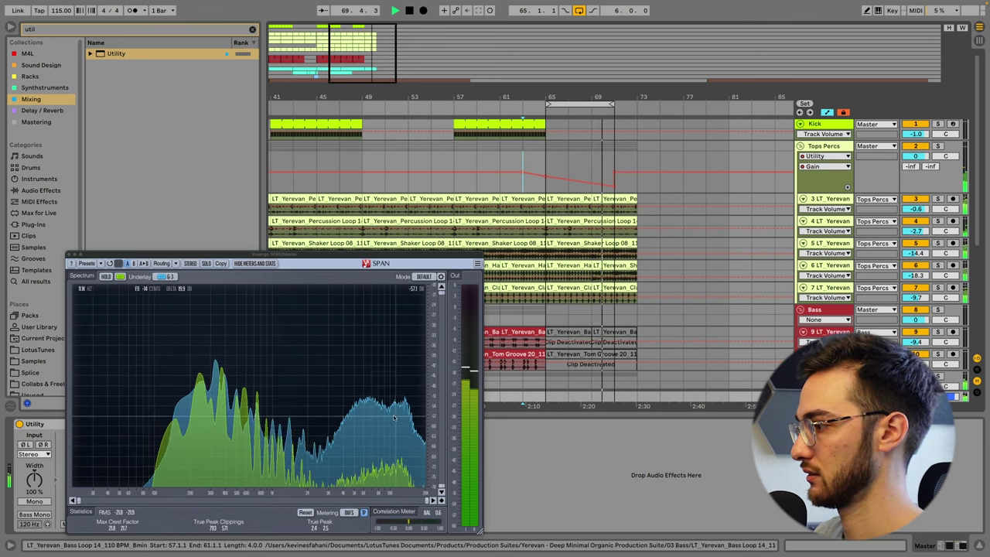
key(space)
- Move the lowest point of the Tops Percs gain fade to bar 70 so it ramps back up by bar 71
scroll(617, 183, up, 5)
right_click(599, 172)
click(680, 303)
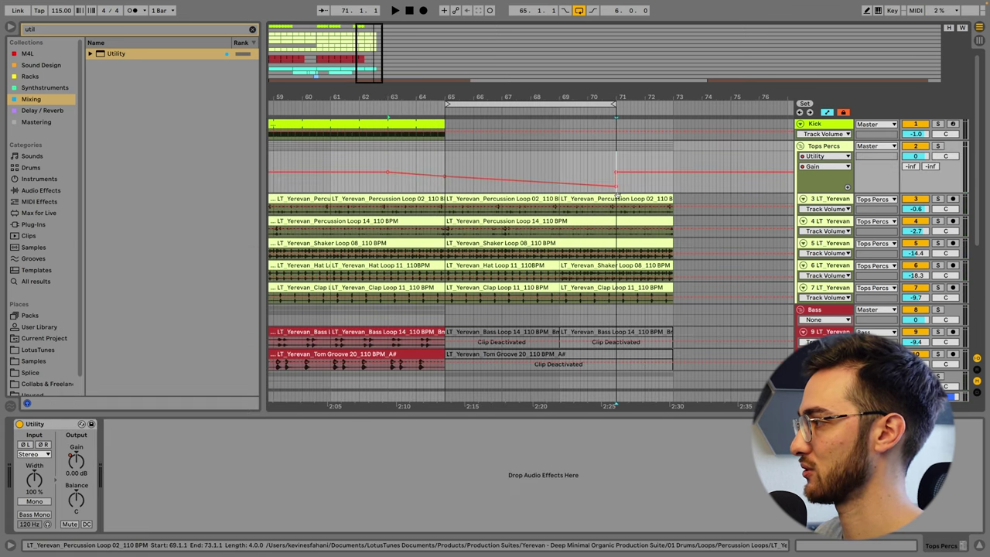
click(574, 180)
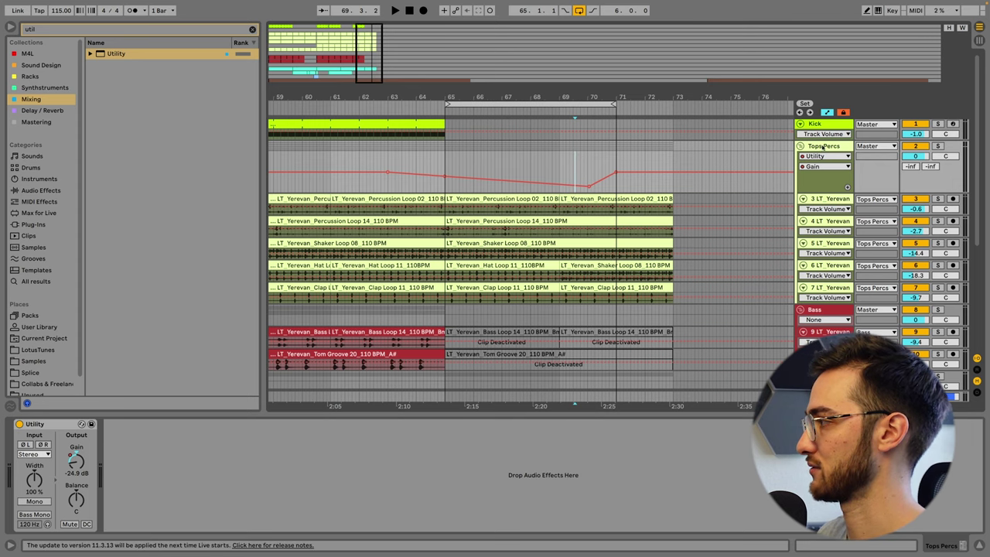
- Play the section with the revised Tops Percs fade while watching SPAN on the Master, and stop playback
key(super+alt+p)
key(space)
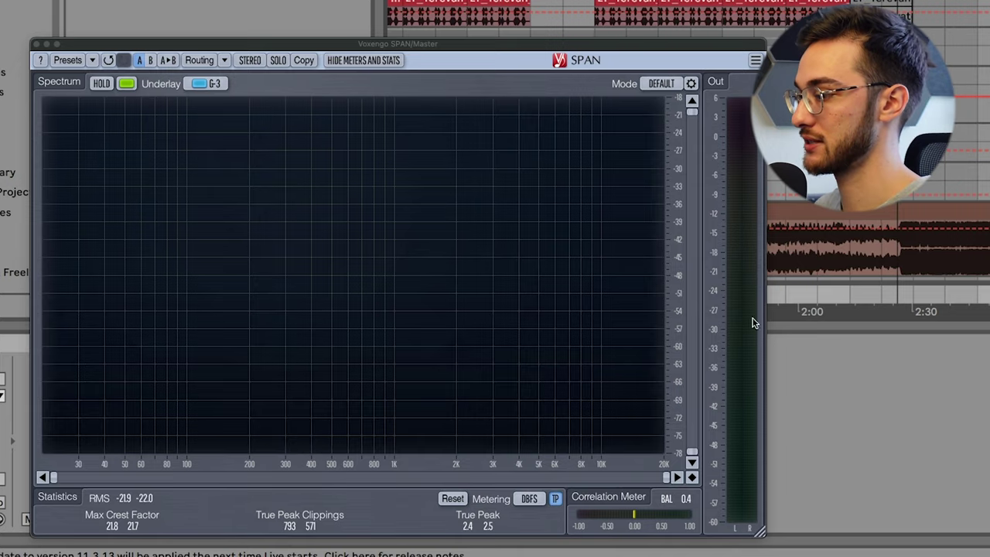
key(space)
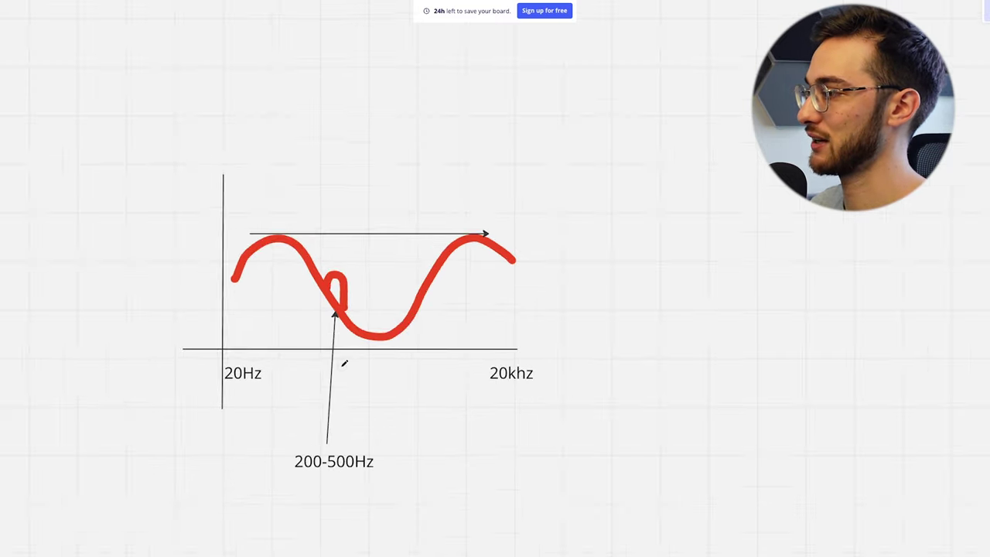
- Switch to the whiteboard and add the title "EDM Average" above the red 20Hz to 20khz frequency curve
scroll(344, 364, up, 3)
scroll(333, 362, down, 3)
scroll(328, 364, up, 3)
scroll(326, 368, down, 3)
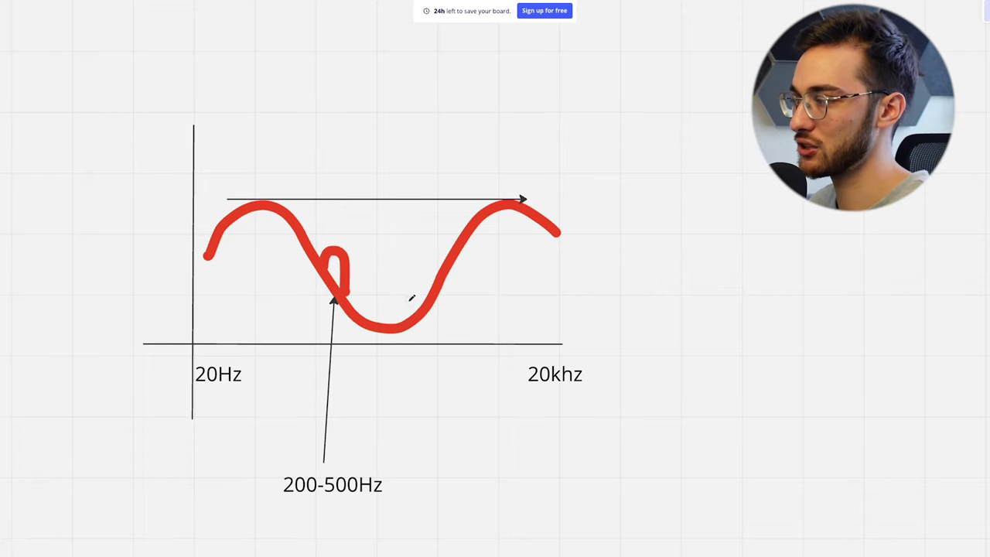
click(421, 118)
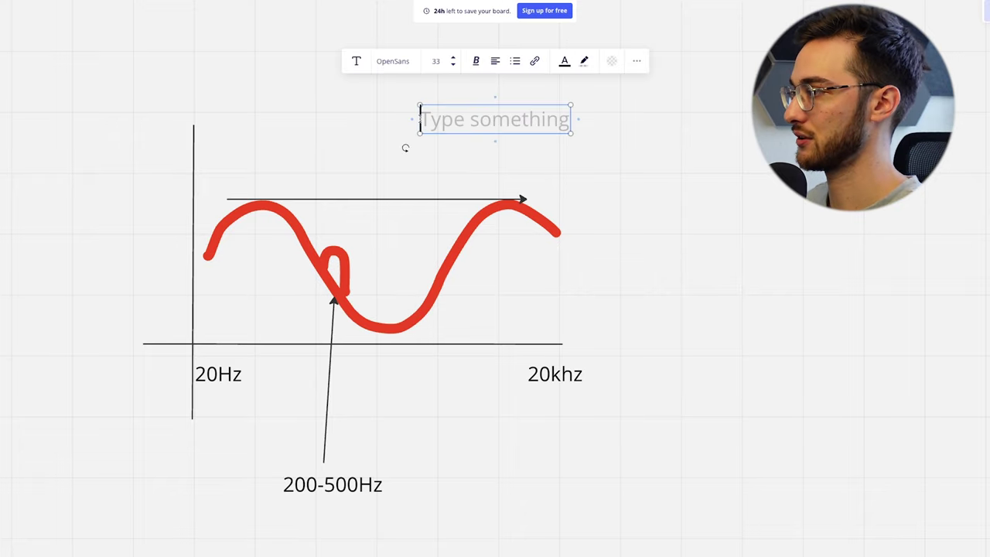
text(EDM Average)
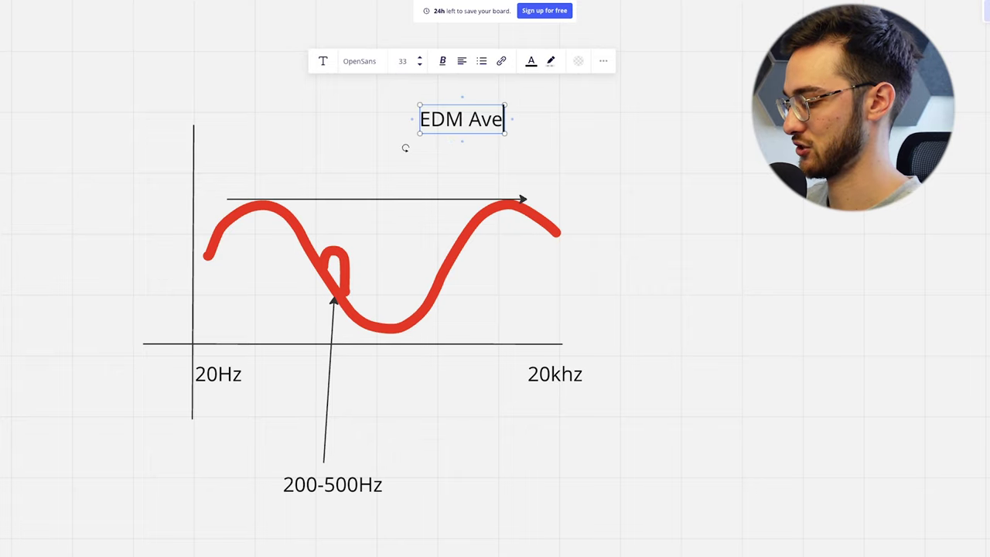
key(Return)
key(BackSpace)
click(335, 144)
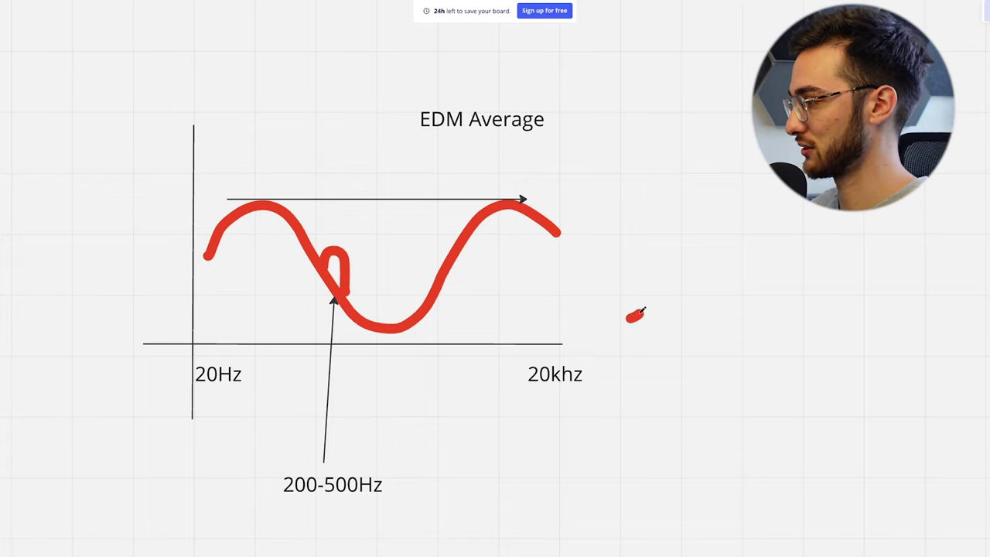
- Draw a second red curve beside the frequency diagram, rising to a plateau, and circle its raised middle portion
mouse_move(644, 309)
mouse_down()
mouse_move(683, 272)
mouse_move(656, 222)
mouse_move(682, 206)
mouse_move(852, 230)
mouse_up()
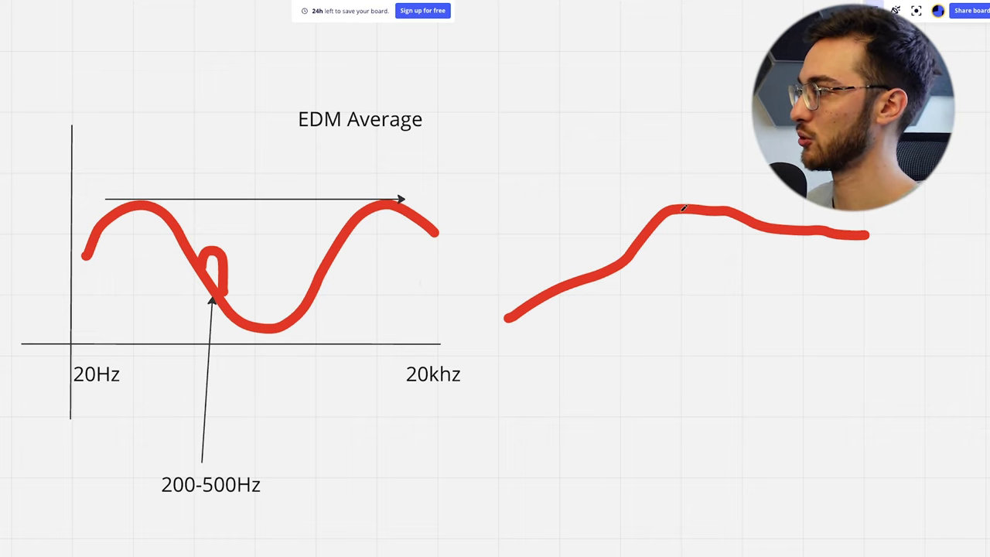
mouse_move(701, 174)
mouse_down()
mouse_move(655, 199)
mouse_move(660, 277)
mouse_move(788, 252)
mouse_move(734, 144)
mouse_move(667, 193)
mouse_up()
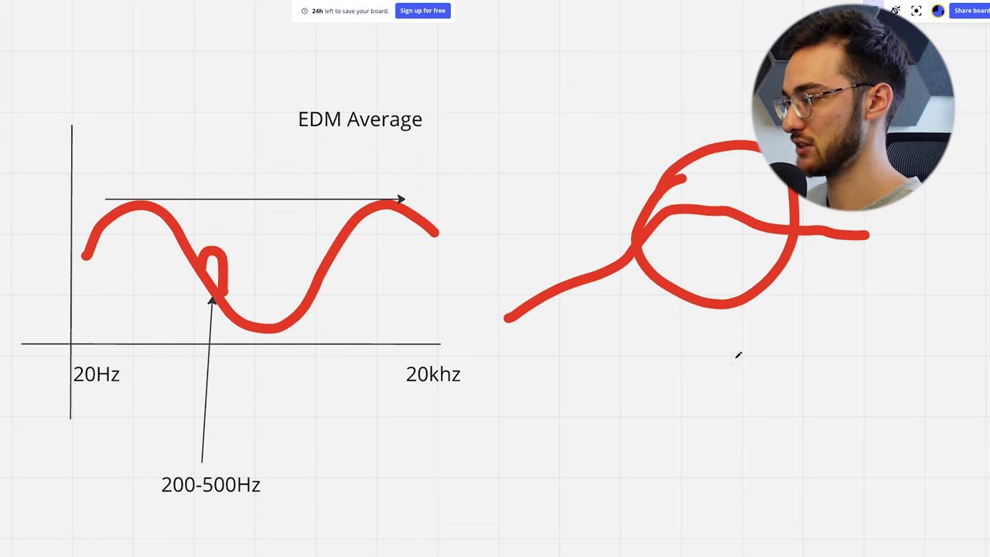